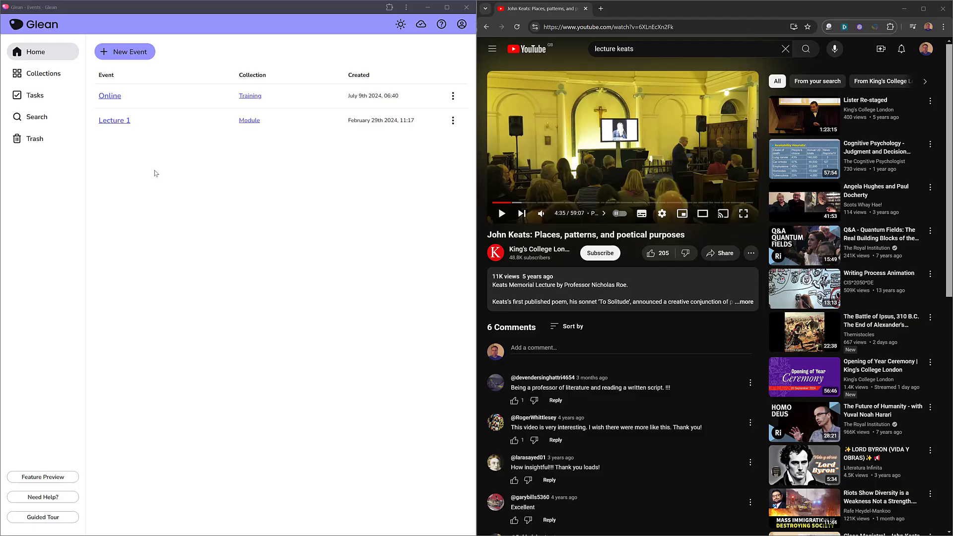
left_click(33, 117)
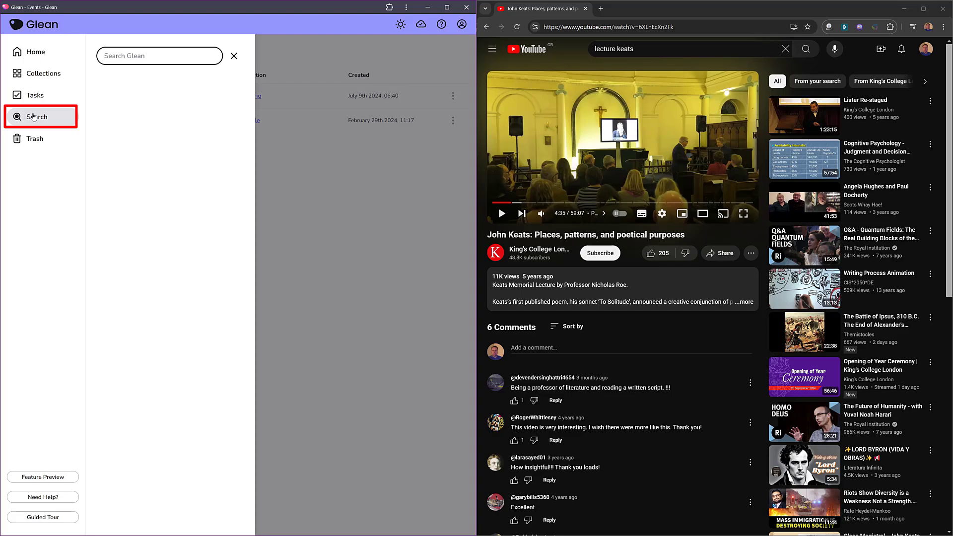
left_click(232, 59)
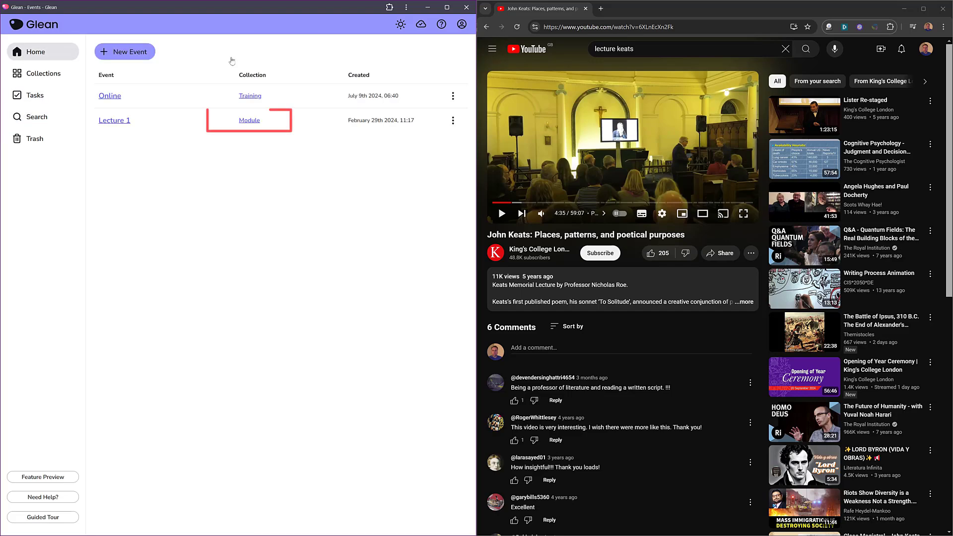
- Create a new event in the Module collection and import the John Keats presentation as its slides
left_click(248, 120)
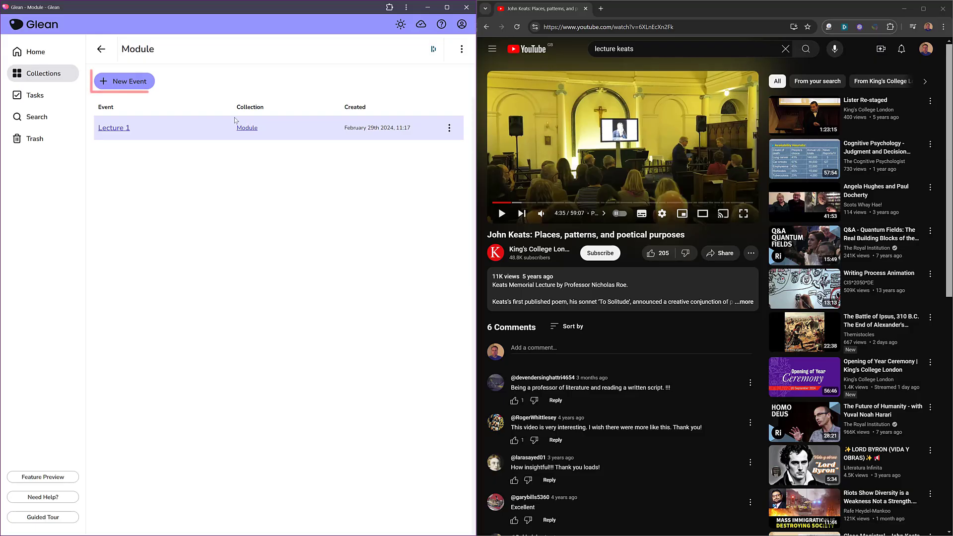
left_click(135, 83)
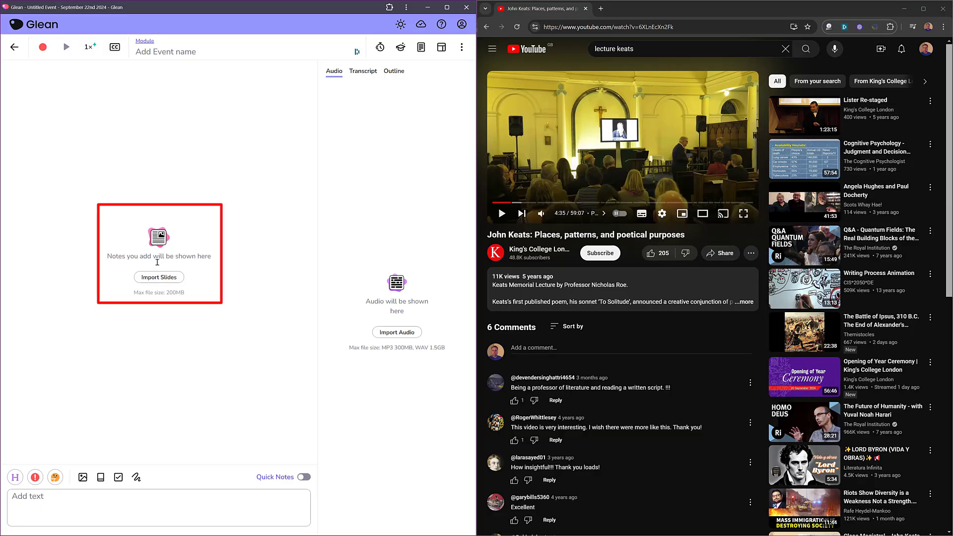
left_click(159, 277)
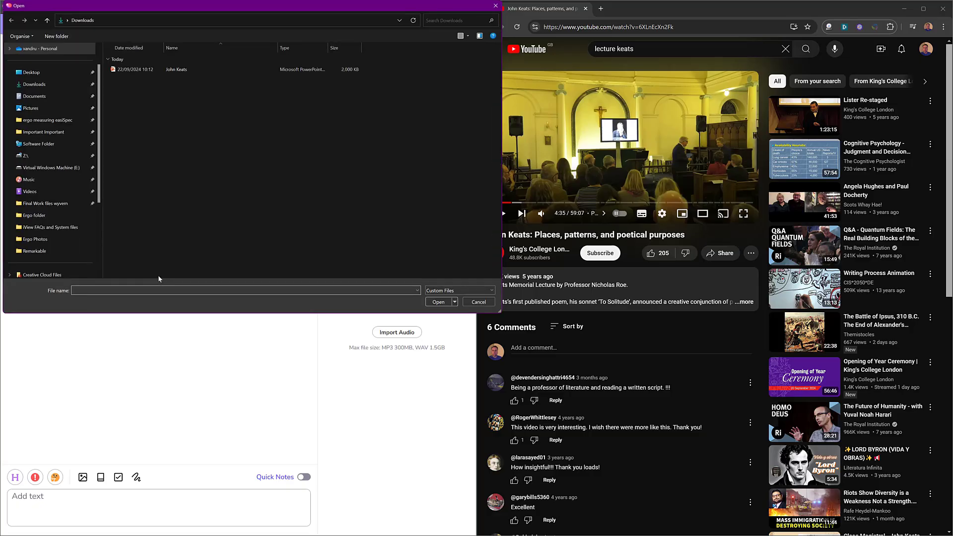
double_click(147, 70)
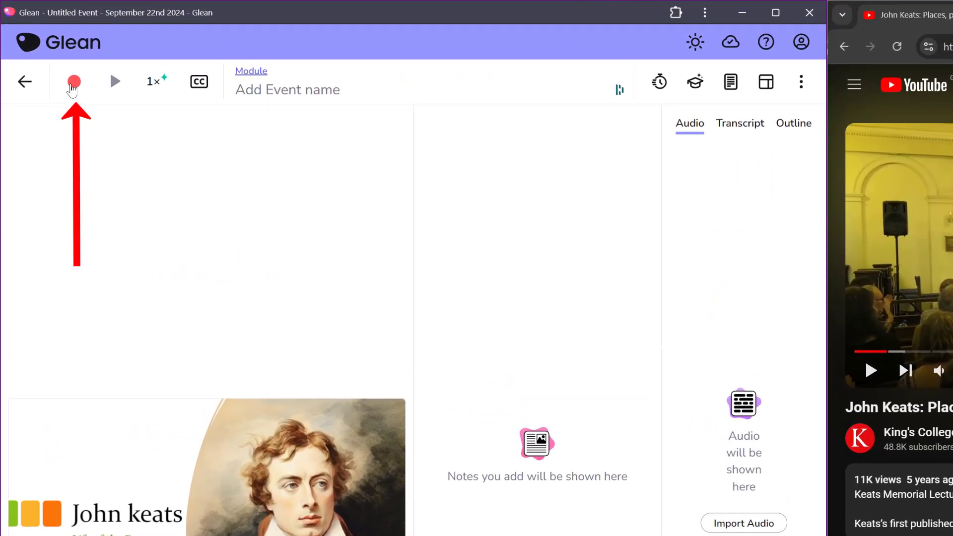
- Start a remote recording of browser tab audio, sharing the YouTube tab "John Keats: Places, patterns, and poetical purposes"
left_click(62, 72)
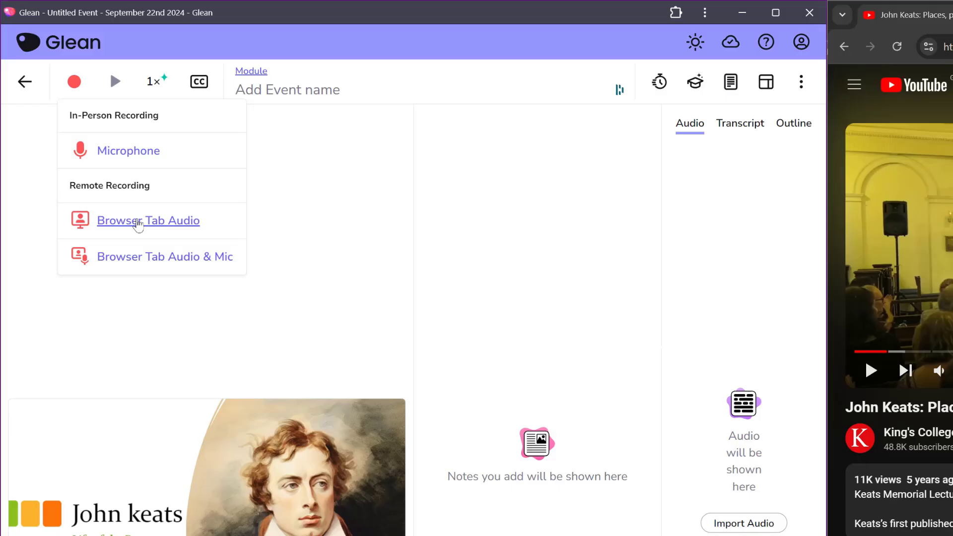
left_click(138, 223)
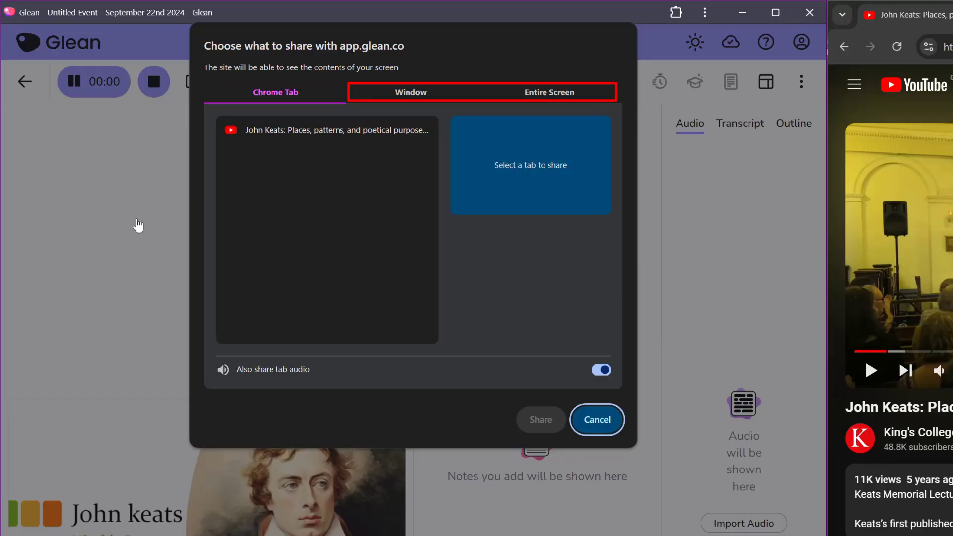
left_click(281, 131)
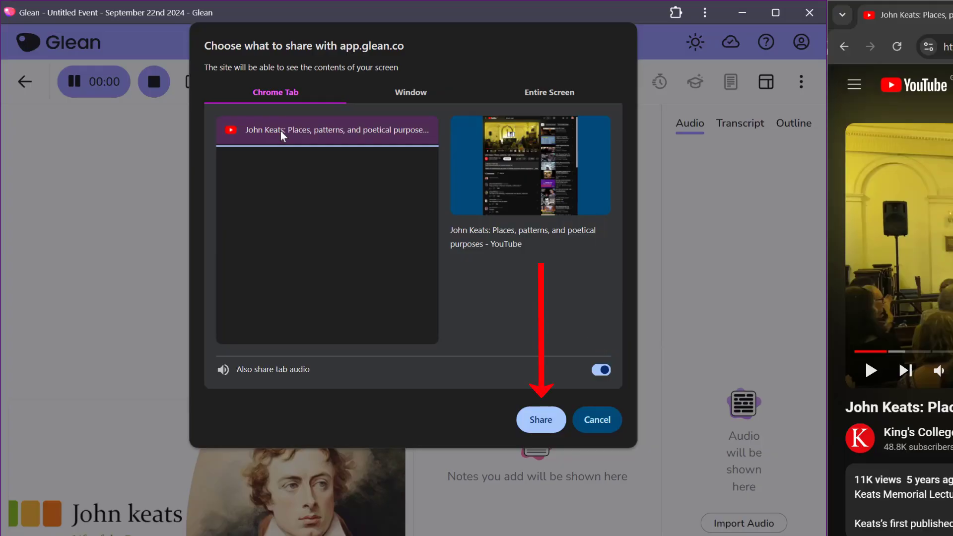
left_click(530, 419)
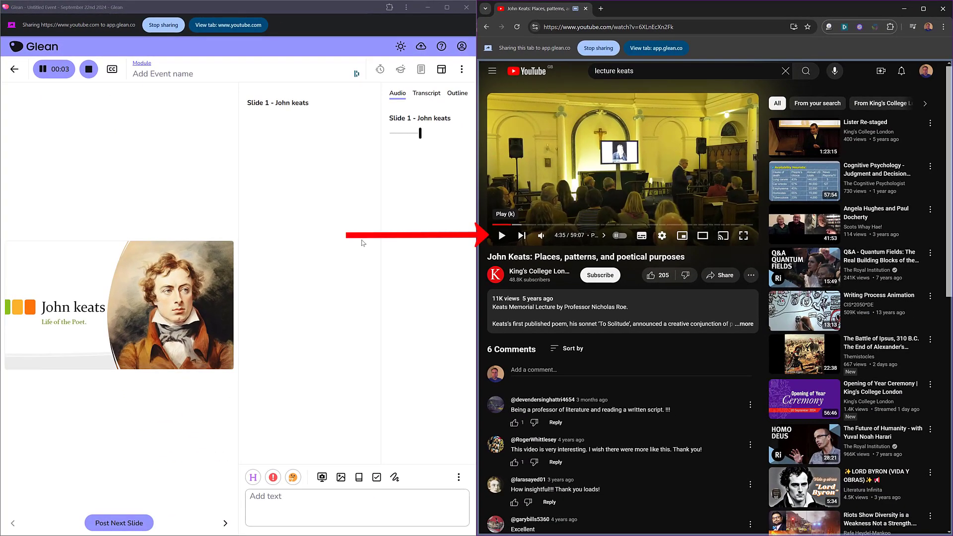
- Play the YouTube lecture video and turn on live captions for the recording
left_click(502, 237)
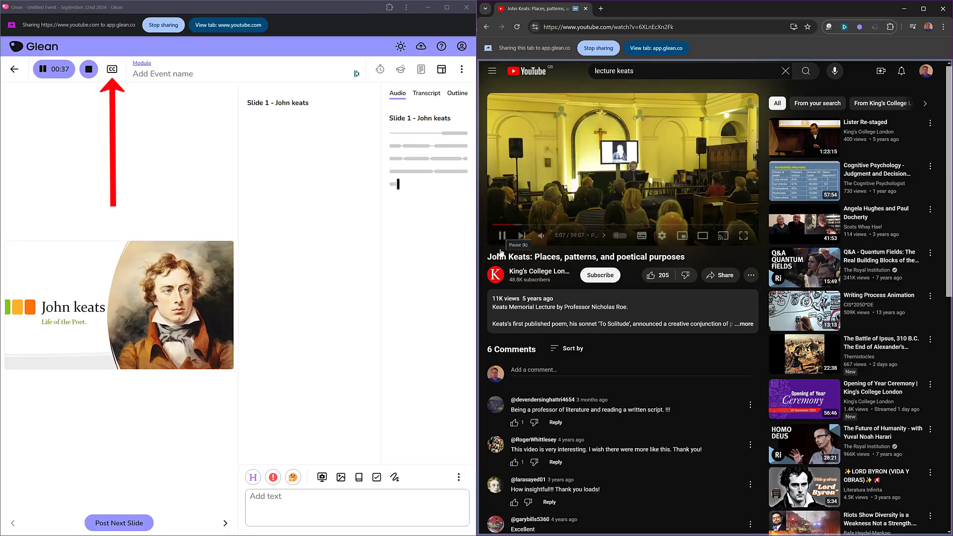
left_click(112, 71)
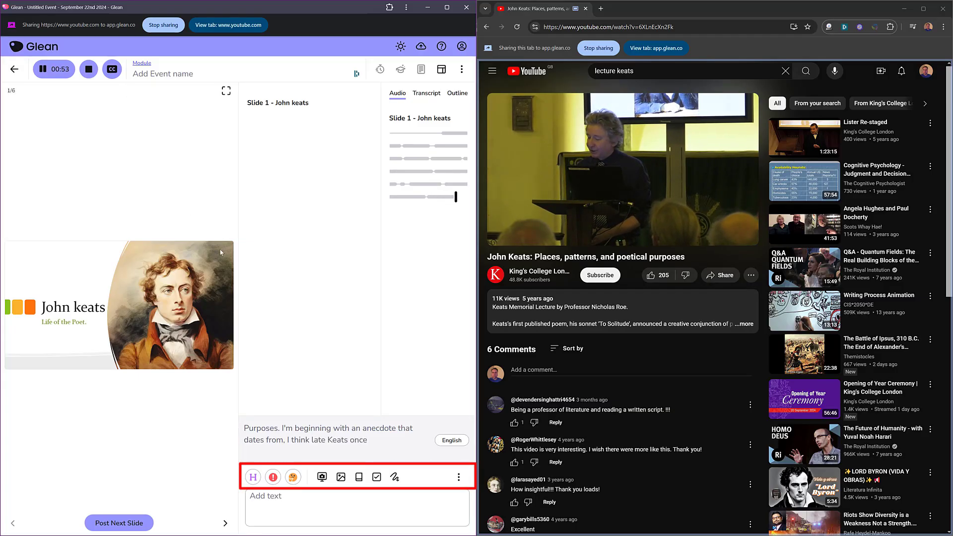
- Post a note reading "important" with the red important label under slide 1
left_click(273, 479)
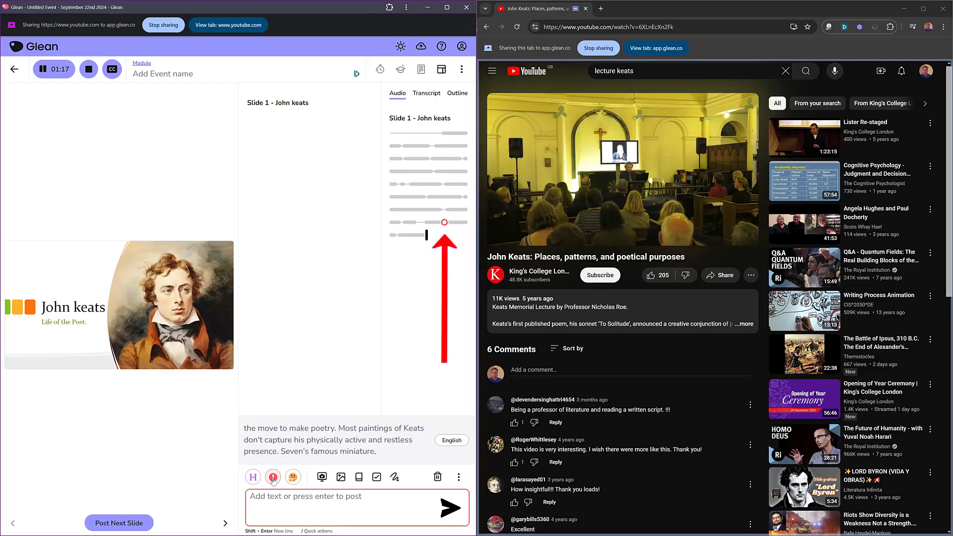
type("impo")
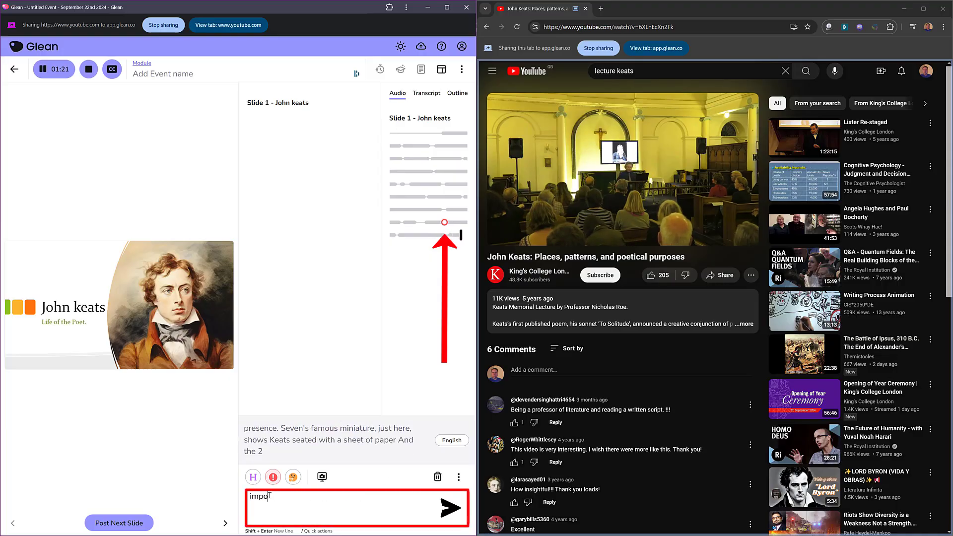
type("rtant")
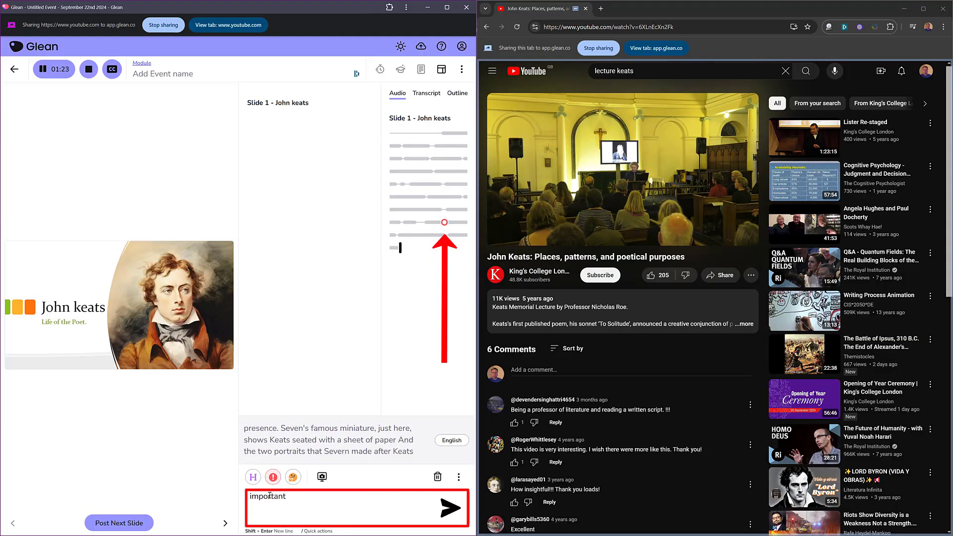
left_click(448, 512)
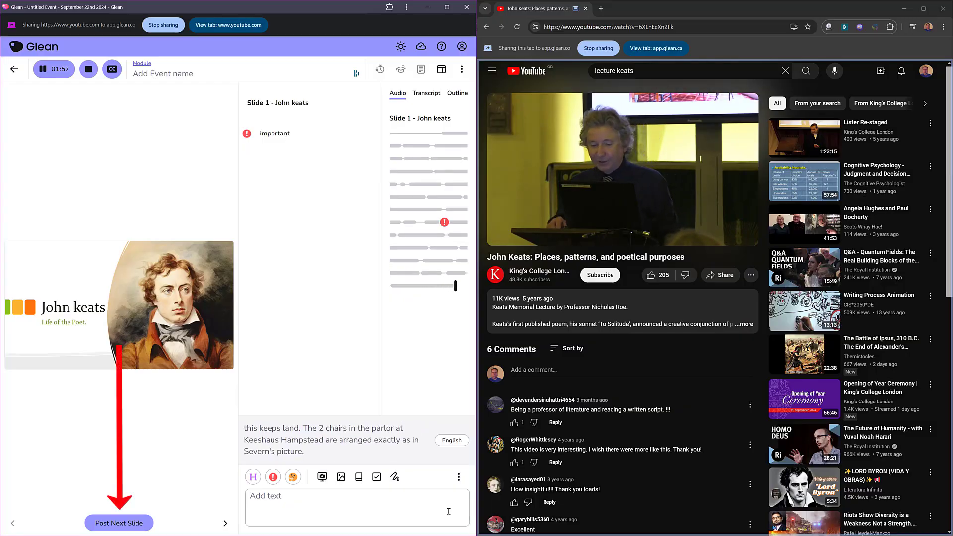
- Post slide 2, Early life, and add a note reading "do not know" with the review label beneath it
left_click(118, 523)
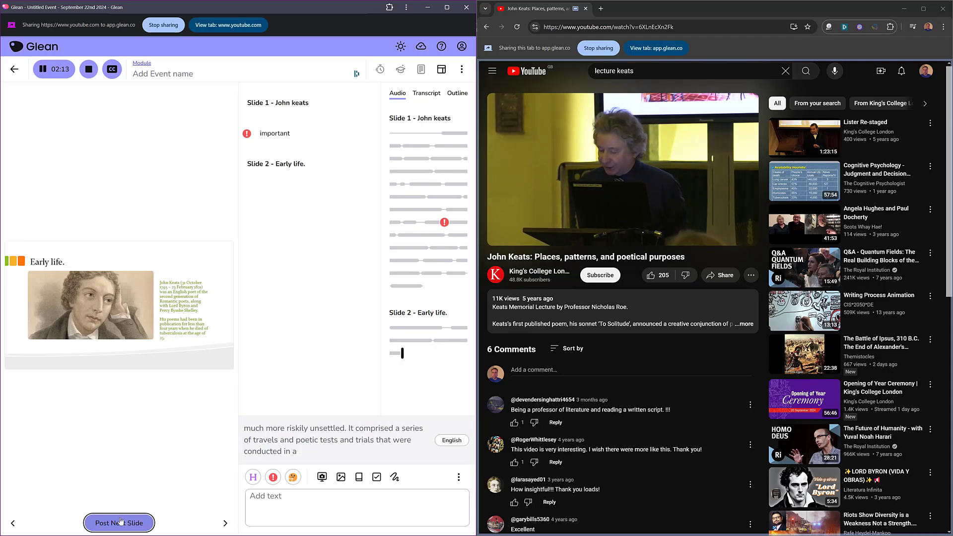
left_click(293, 478)
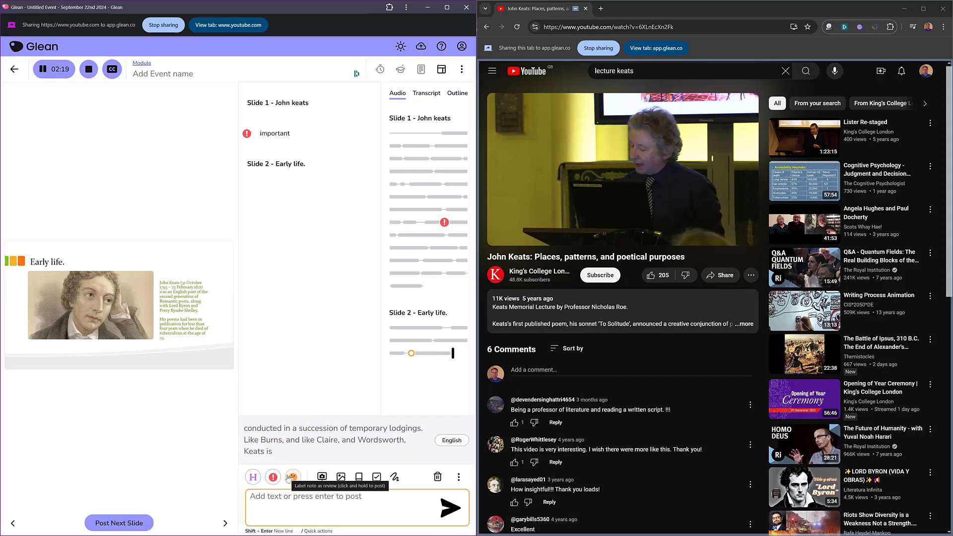
type("do not")
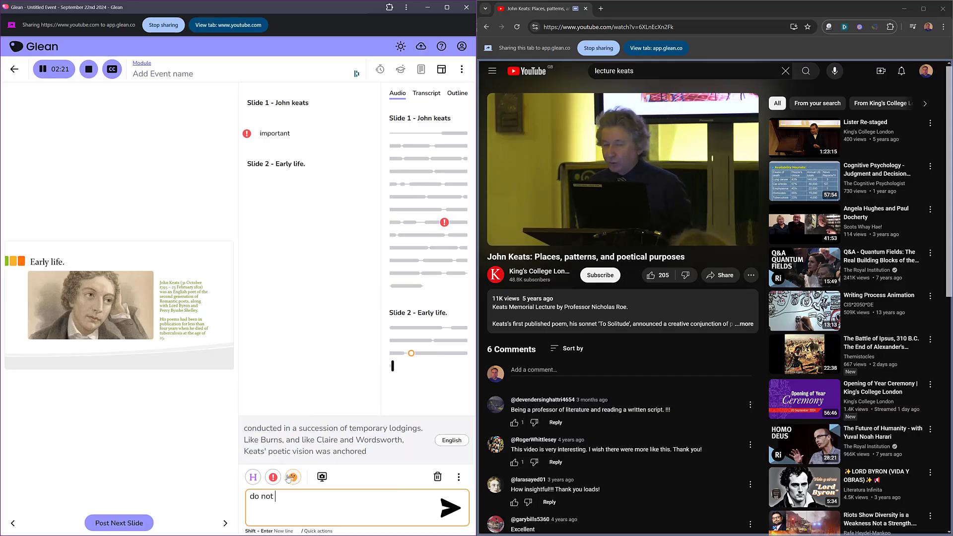
type(" know")
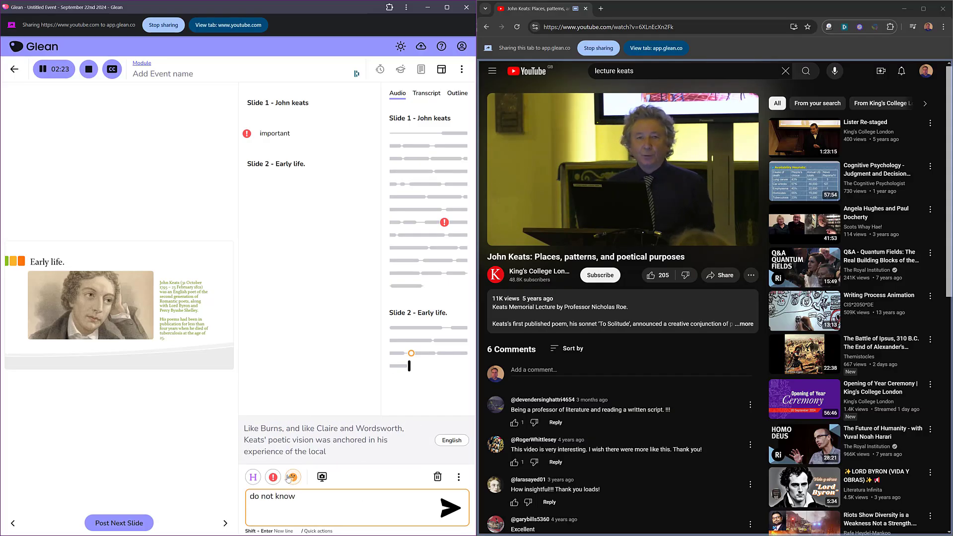
key("Return")
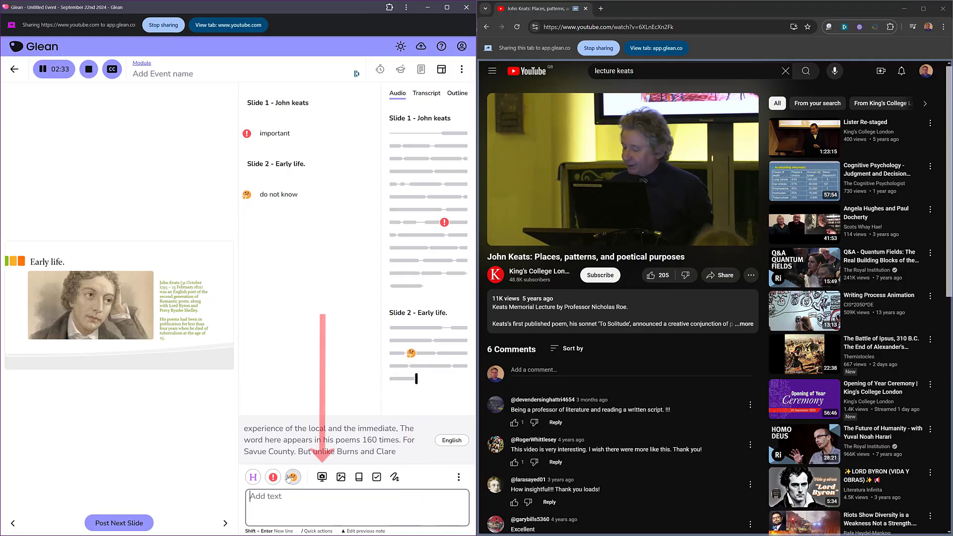
- Post a screenshot of the shared lecture tab and add the Wikipedia definition for "keats" to the notes
left_click(320, 477)
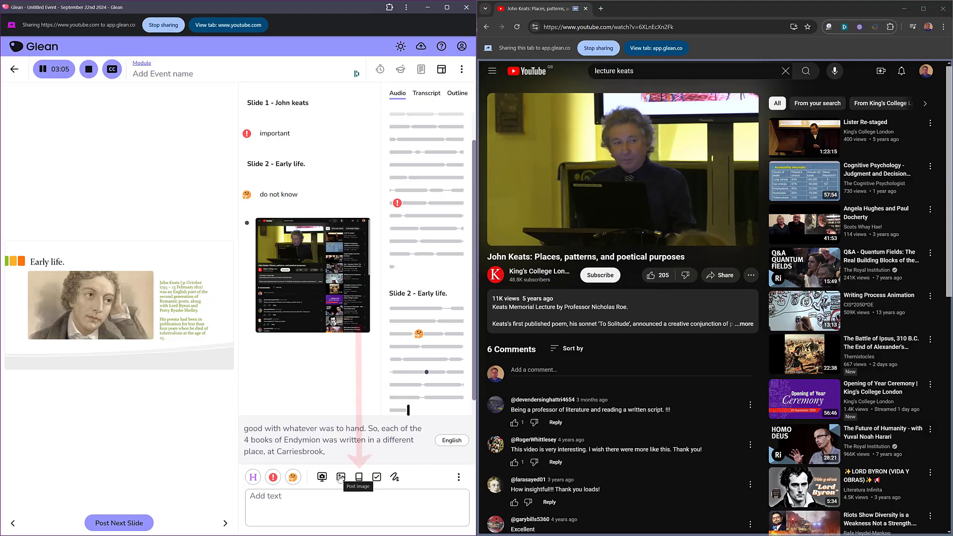
left_click(359, 478)
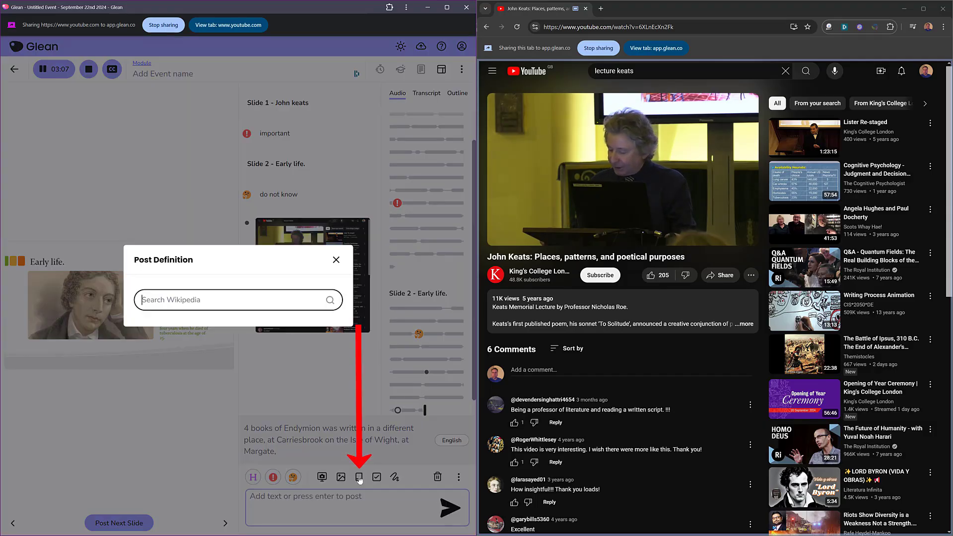
type("keats")
key("Return")
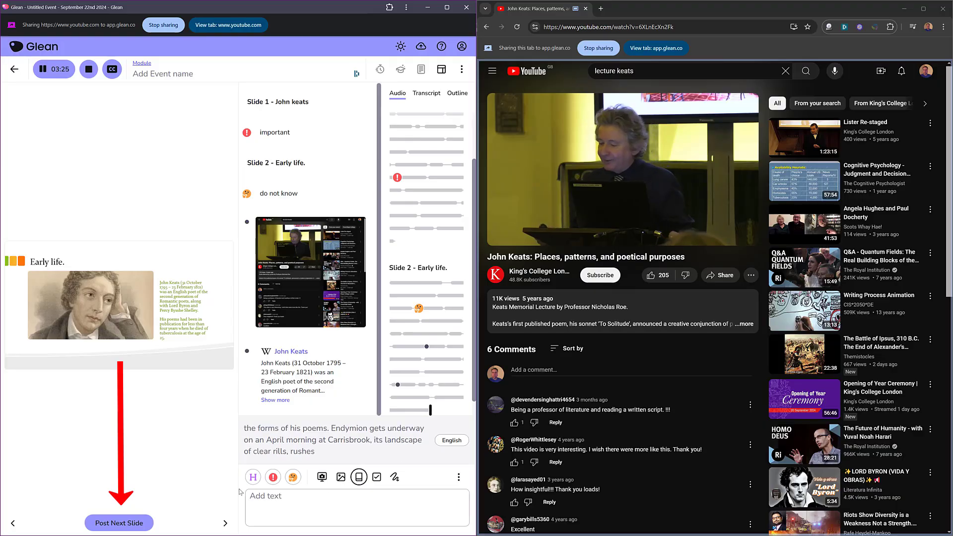
- Post slide 3, Keats Style, and add a task "more research" due September 26th 2024 beneath it
left_click(120, 522)
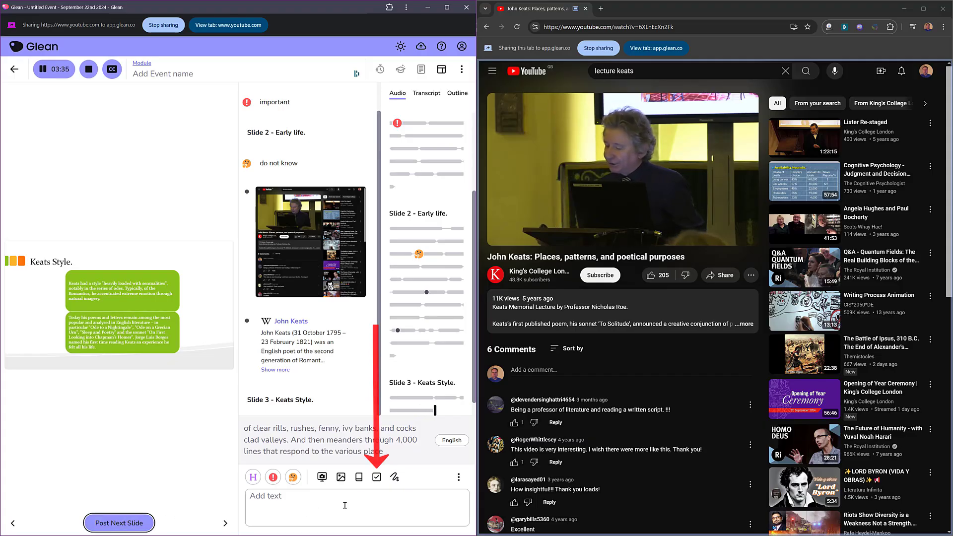
left_click(378, 477)
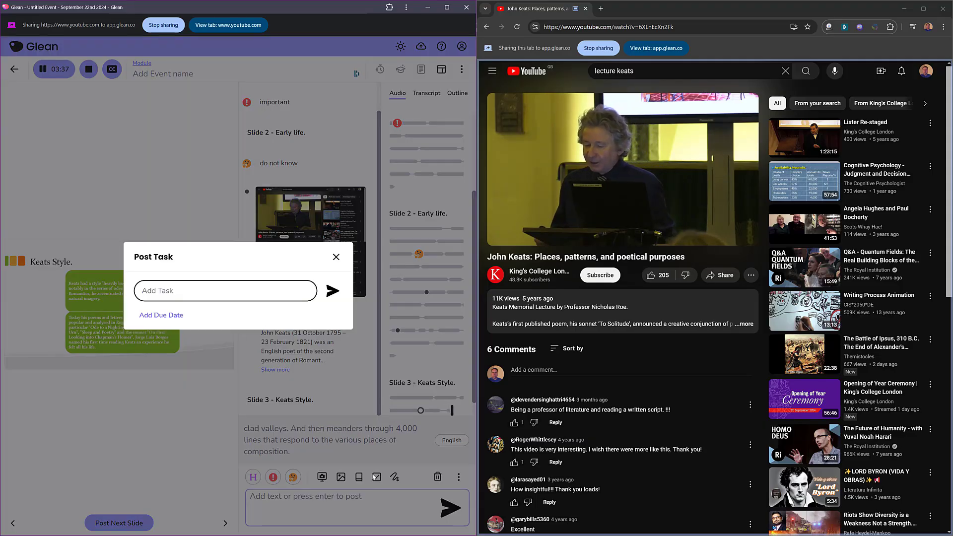
type("more")
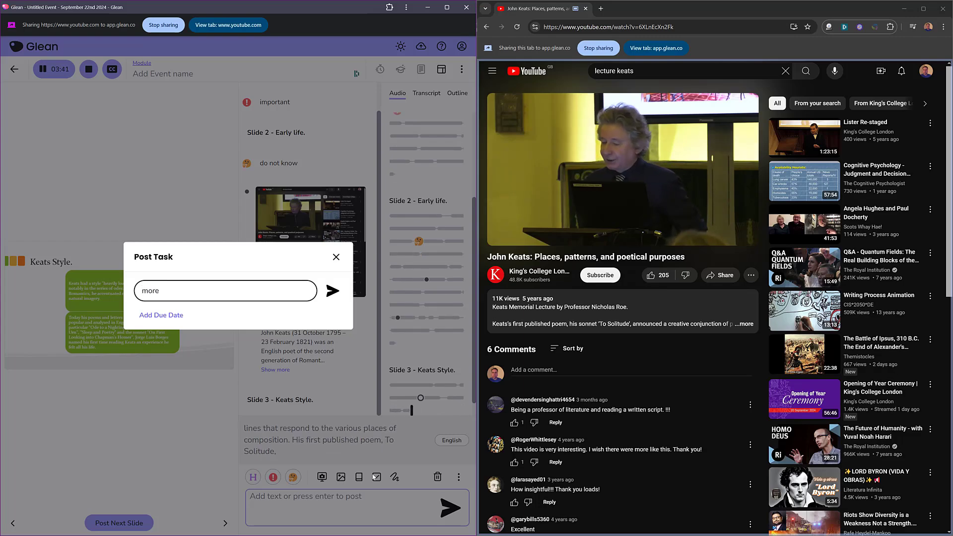
type(" research")
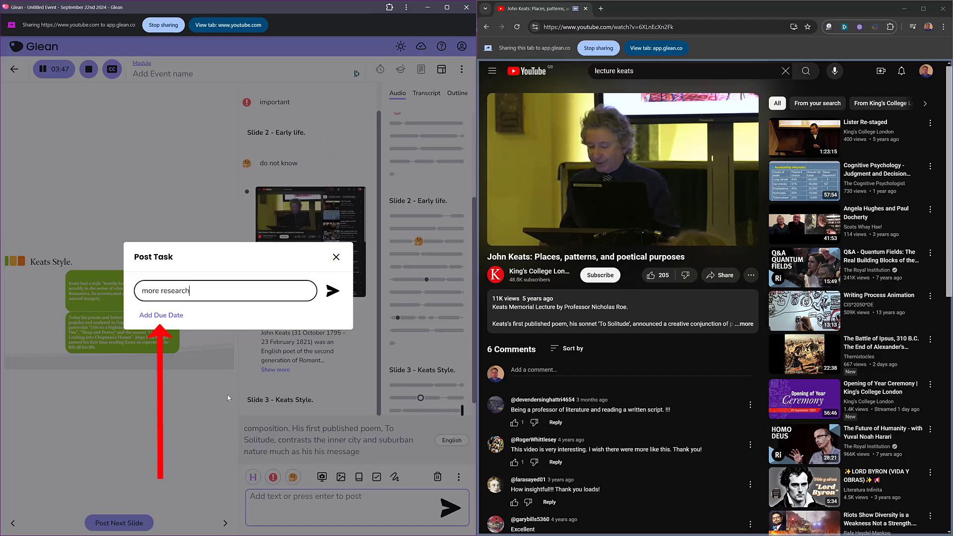
left_click(161, 316)
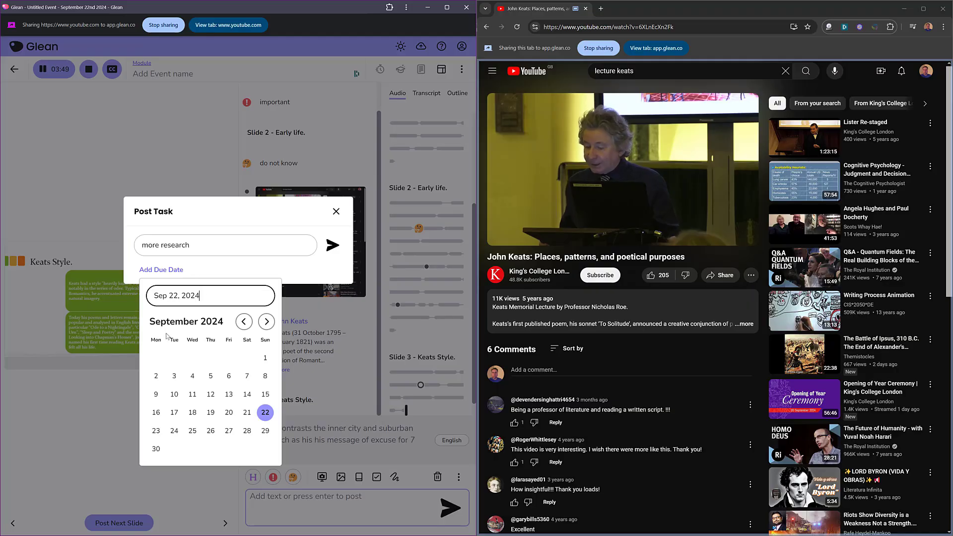
left_click(211, 430)
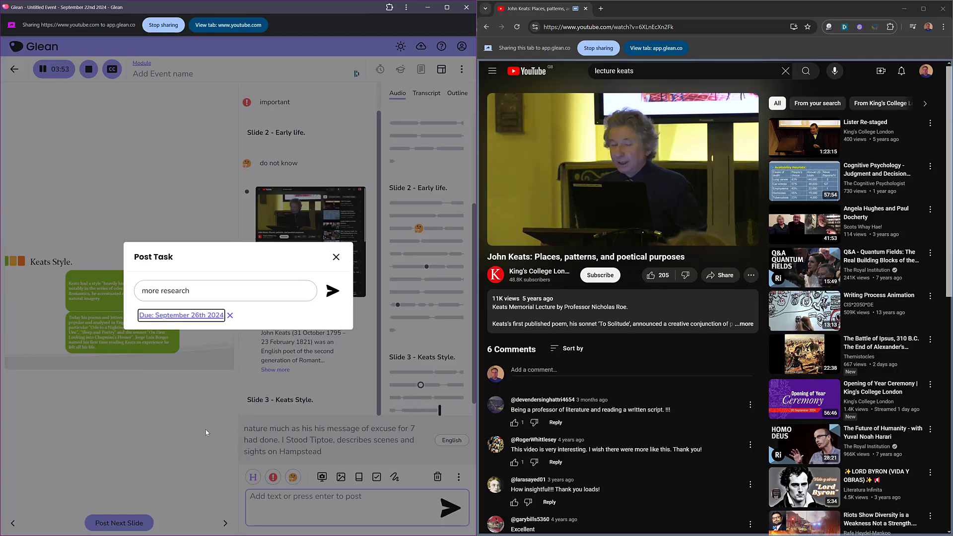
left_click(332, 292)
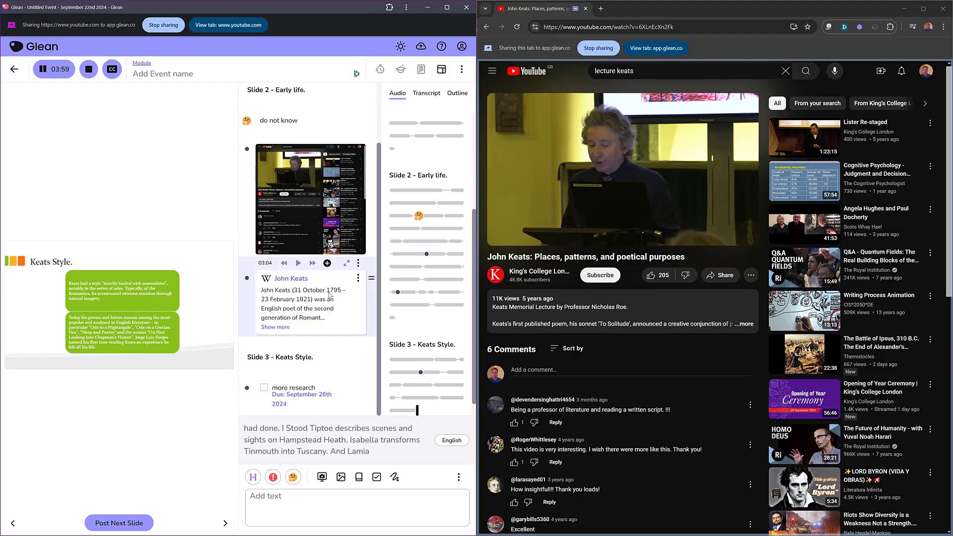
- Mark the "more research" task as complete and set it back to incomplete
left_click(265, 388)
left_click(264, 388)
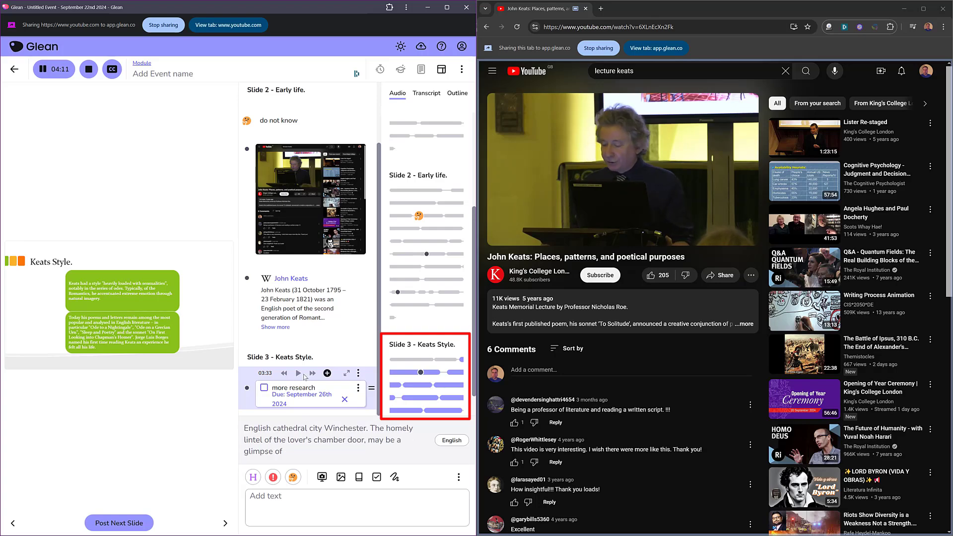
mouse_move(356, 343)
mouse_move(363, 321)
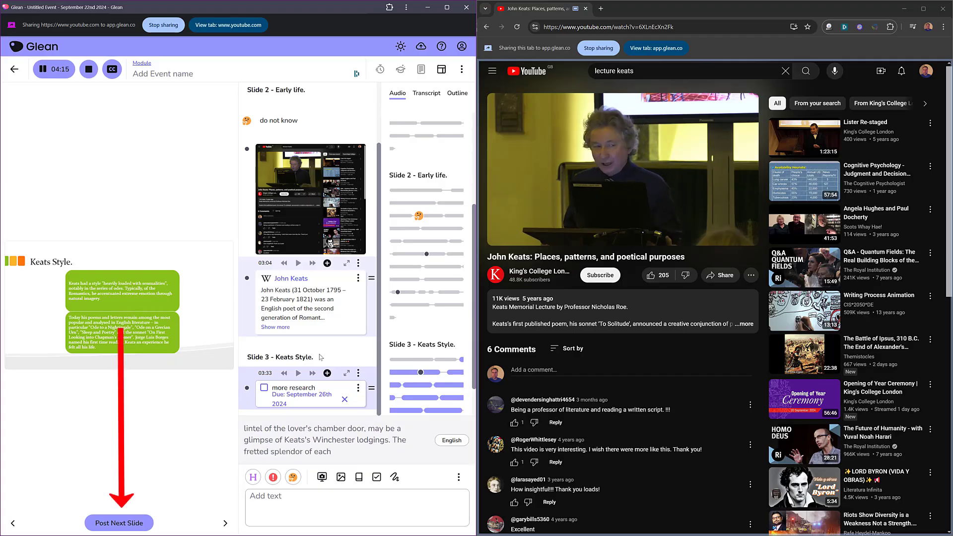
- Post slide 4, Education, 1795–1810, to the event notes
left_click(133, 523)
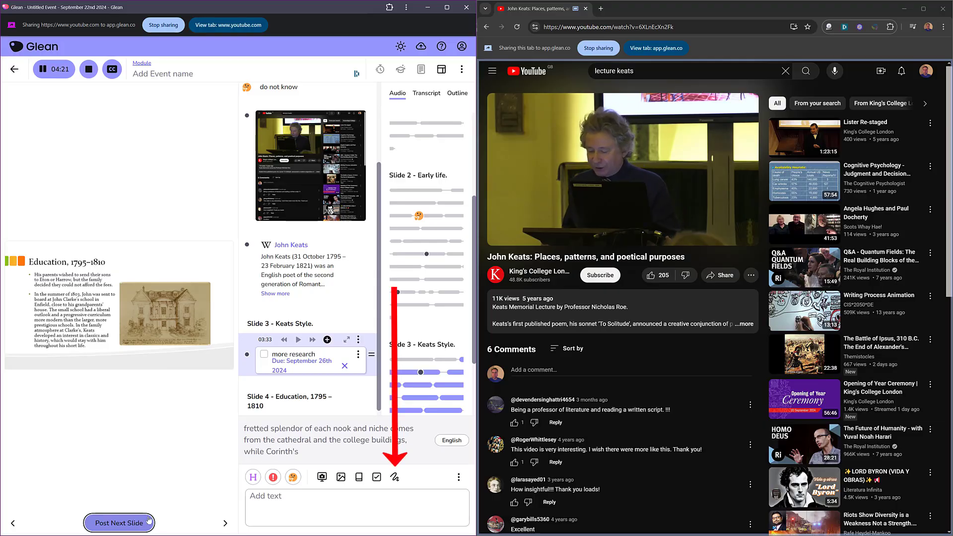
- Draw a freehand scribble with black strokes and a light blue stroke, and close it without posting
left_click(395, 477)
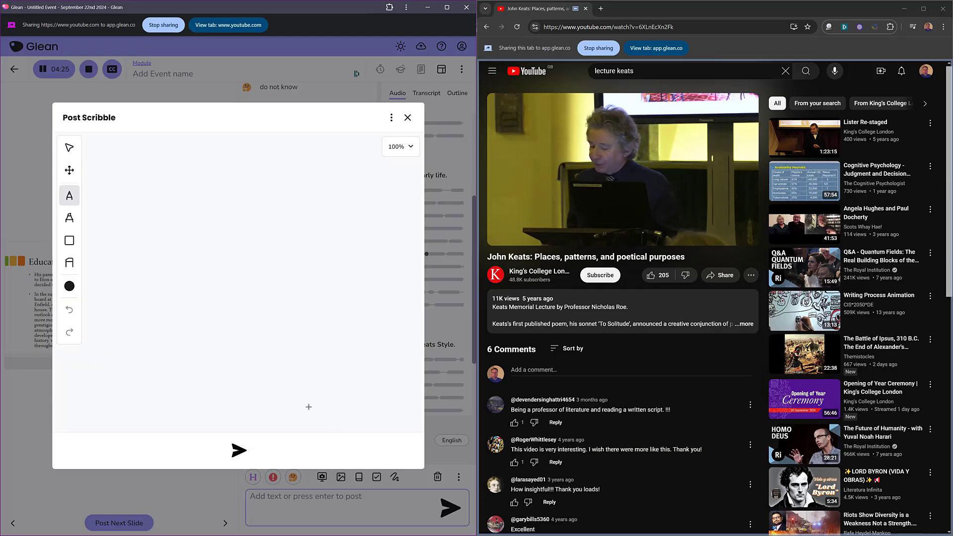
mouse_move(144, 180)
left_mouse_down()
mouse_move(211, 219)
mouse_move(192, 300)
mouse_move(266, 272)
mouse_move(216, 212)
left_mouse_up()
mouse_move(181, 260)
left_mouse_down()
mouse_move(191, 328)
mouse_move(160, 249)
left_mouse_up()
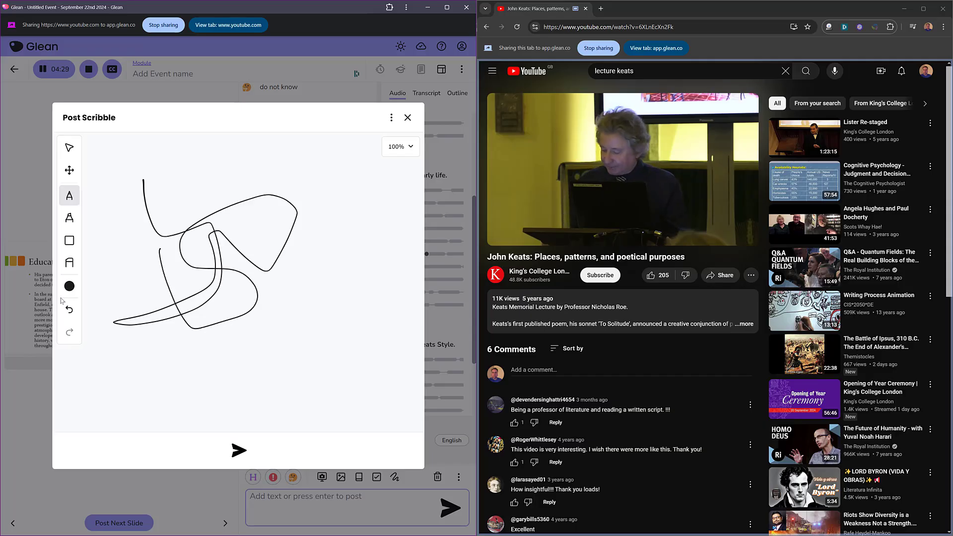
left_click(66, 284)
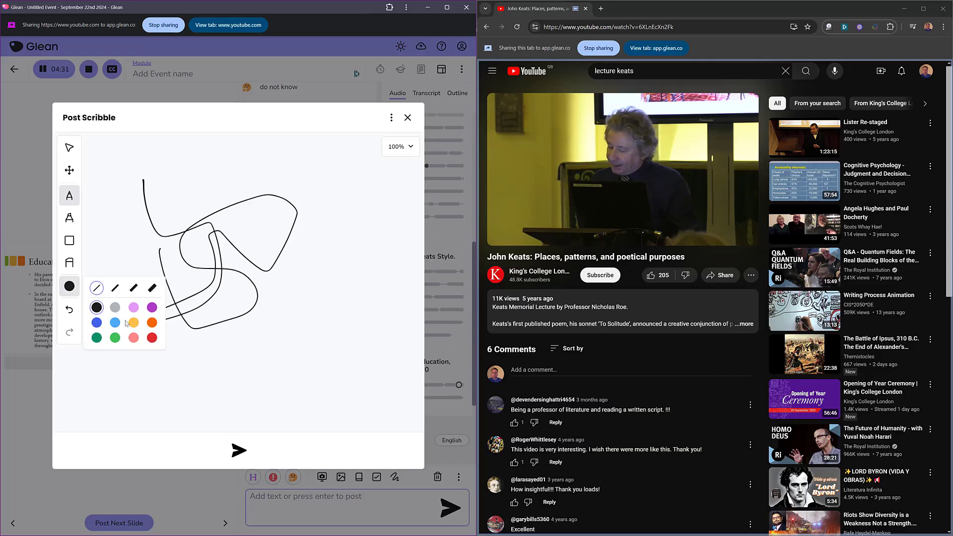
left_click(116, 321)
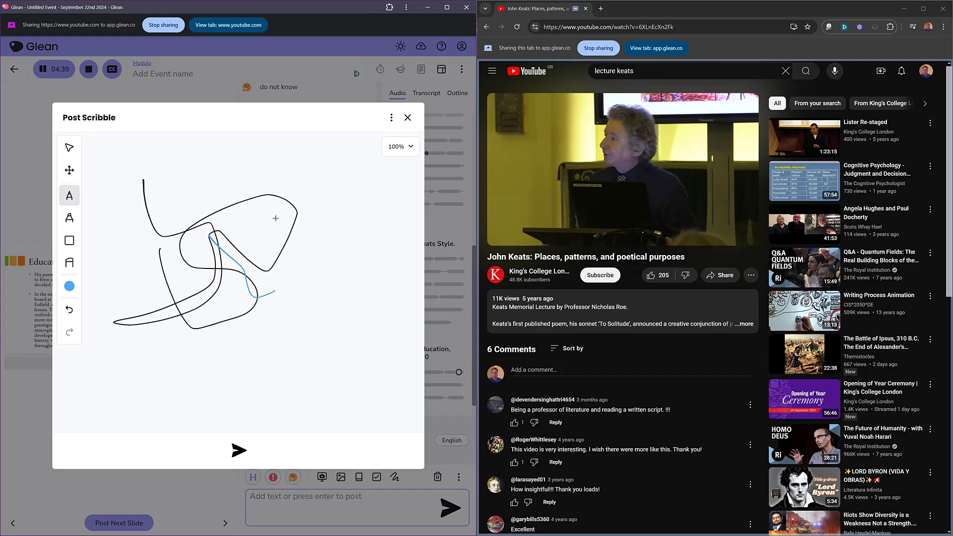
left_click(408, 118)
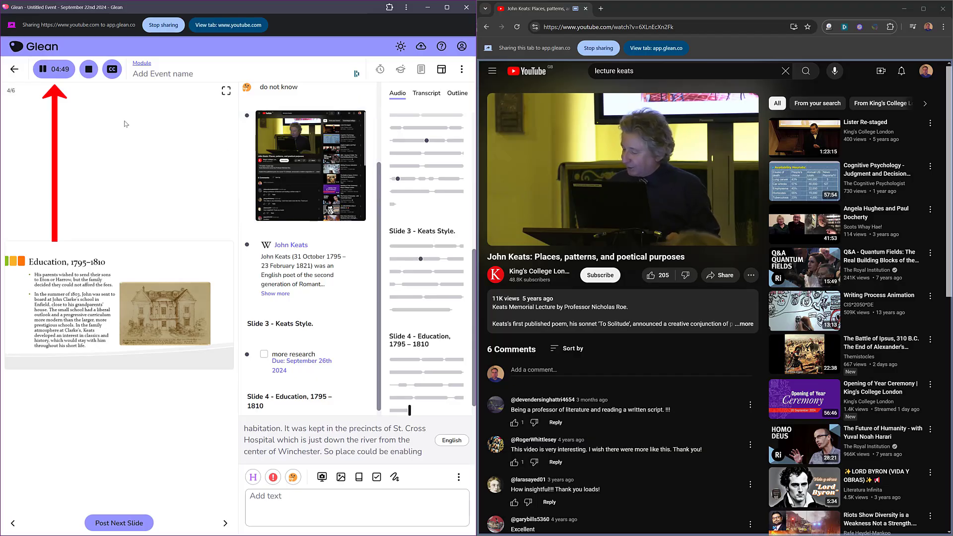
- Stop the event recording after briefly pausing and resuming it, and pause the YouTube lecture video
left_click(45, 70)
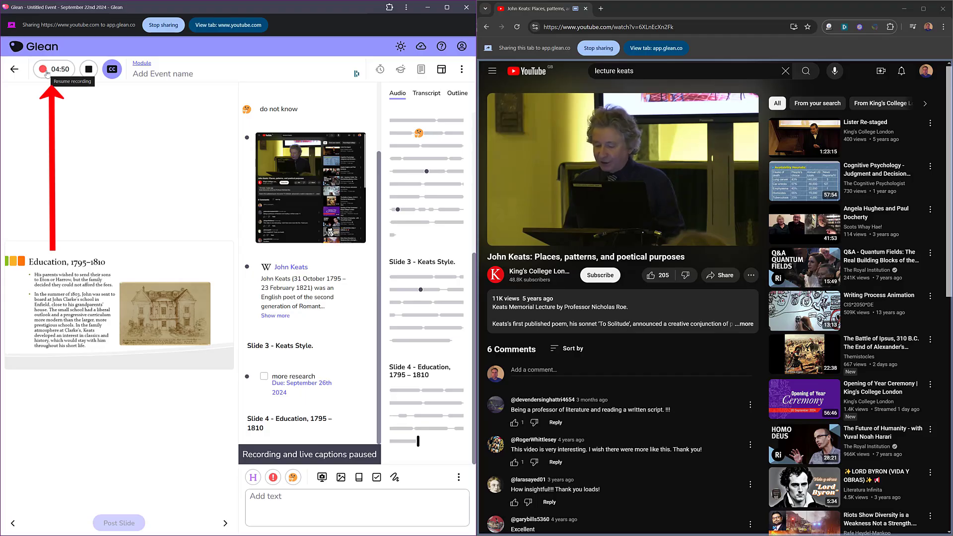
left_click(46, 74)
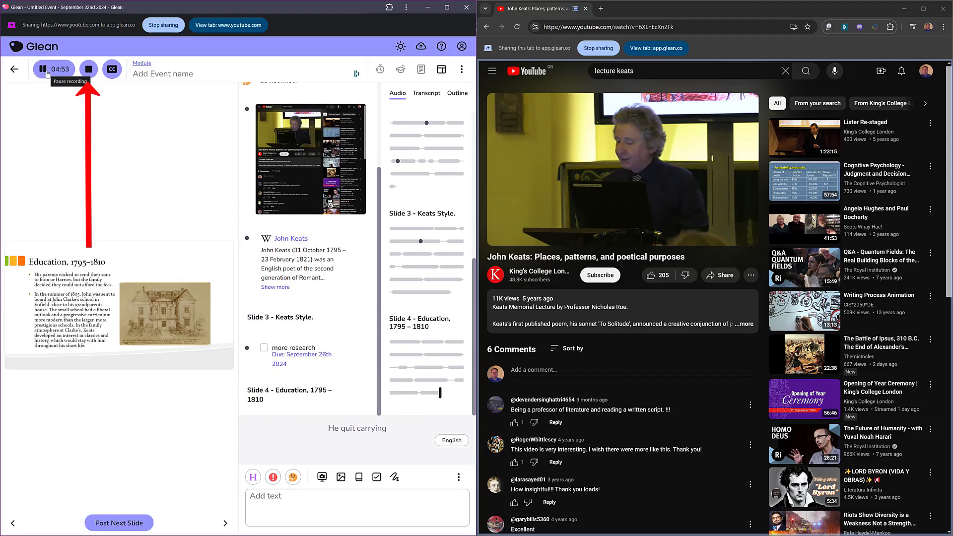
left_click(89, 74)
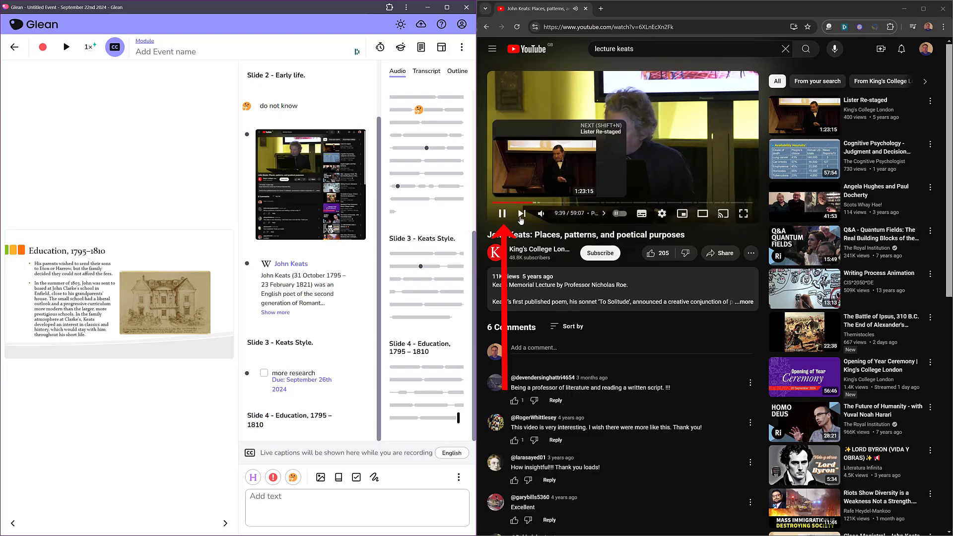
left_click(502, 213)
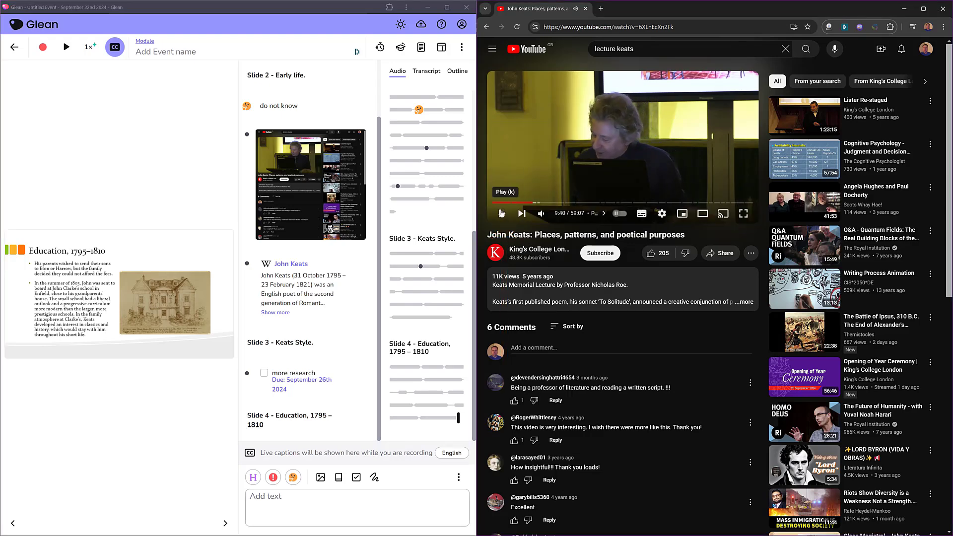
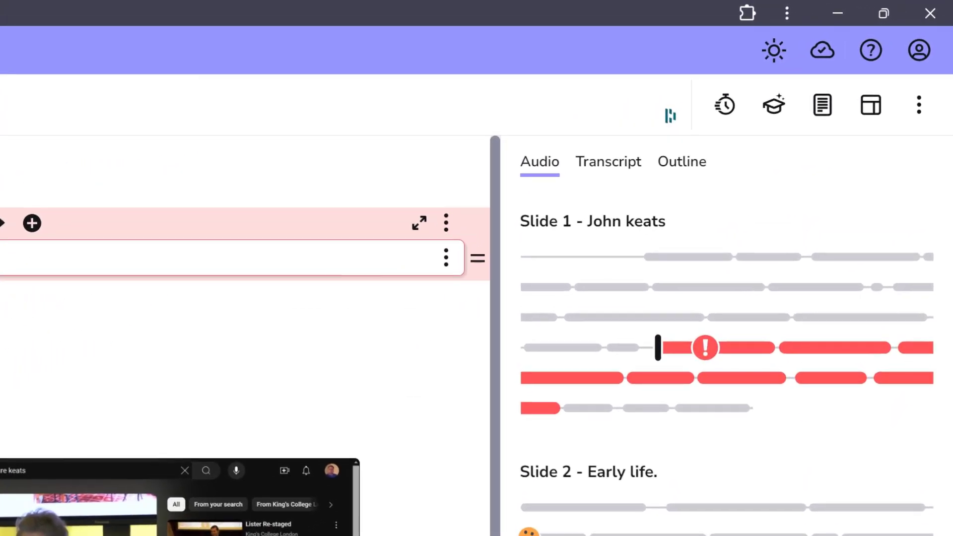
- Add an empty note with the important label at 00:26 in slide 1's audio, and play a short stretch from there
left_click(653, 291)
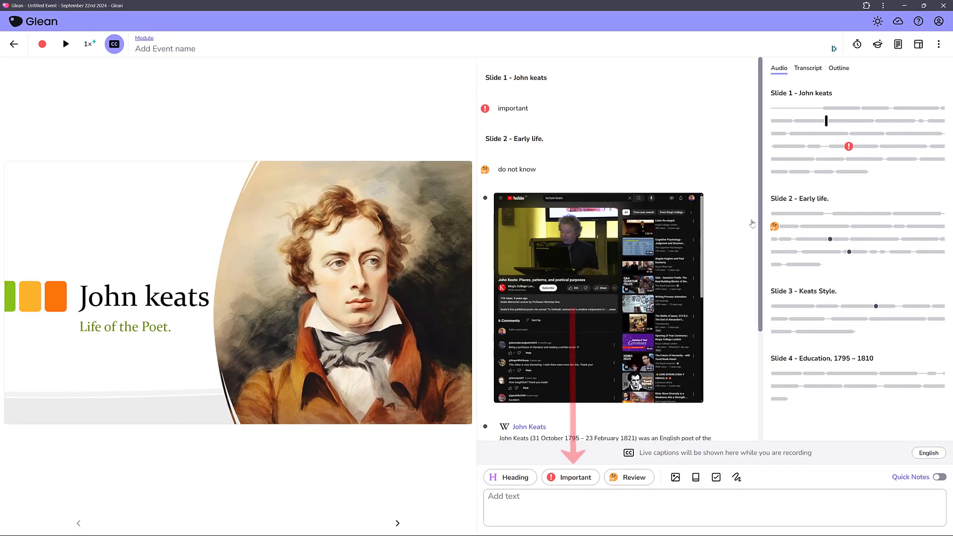
left_click(575, 476)
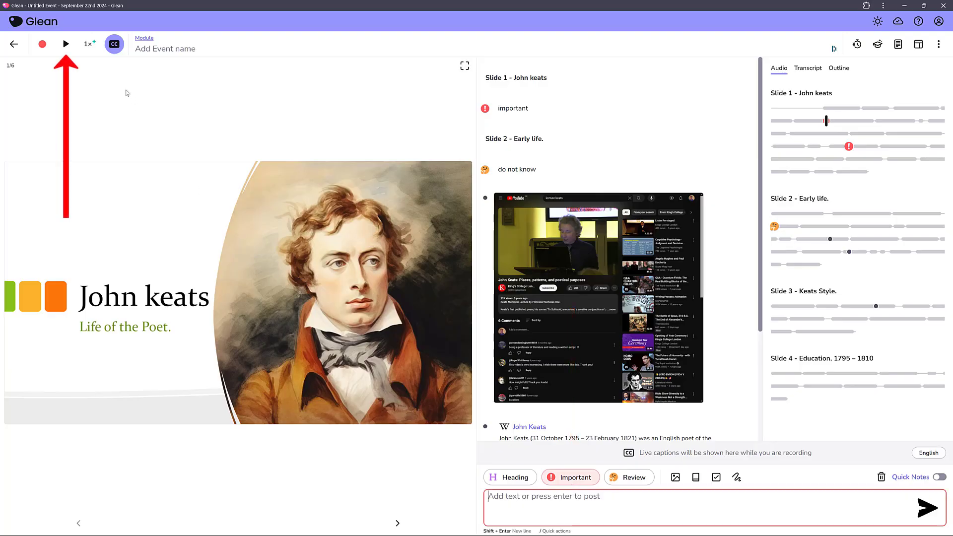
left_click(66, 44)
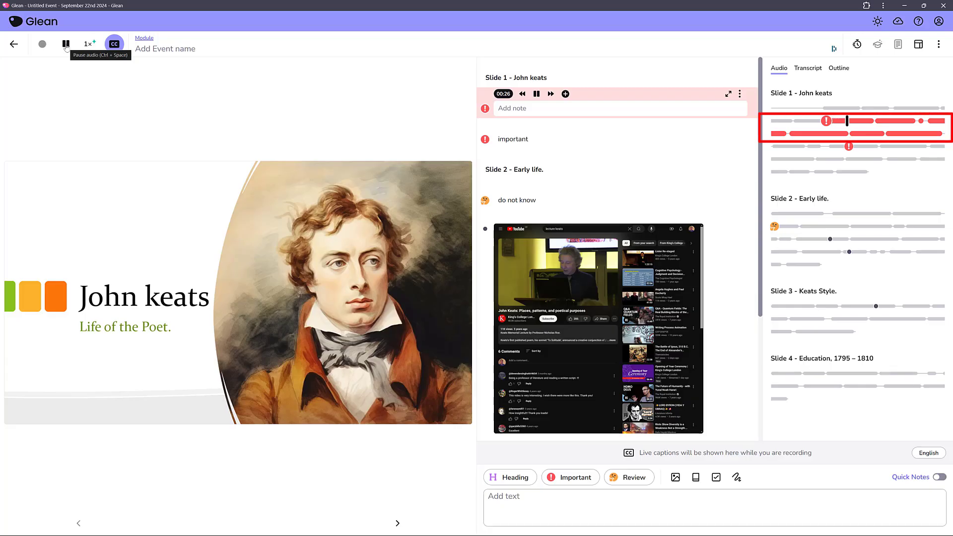
left_click(66, 44)
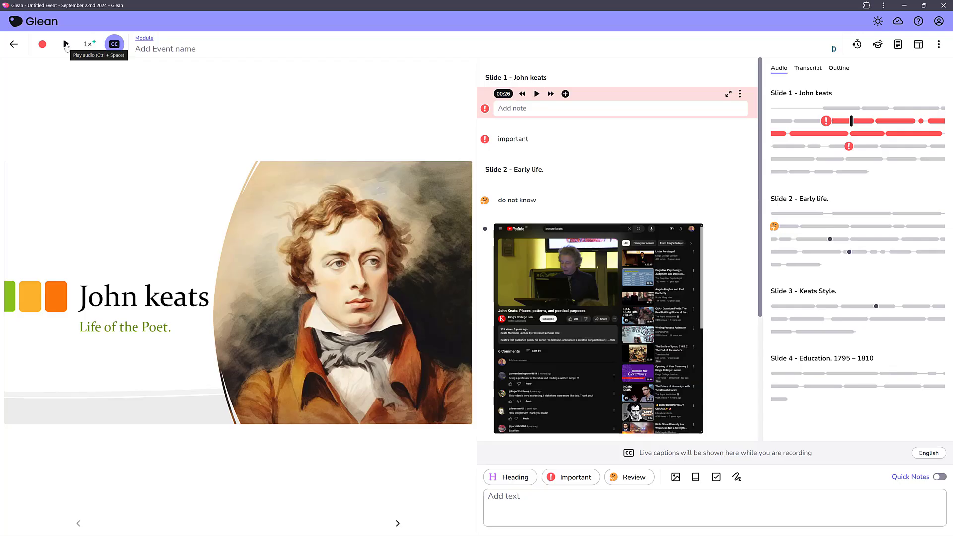
- Replace the text of slide 1's "important" note with "20 secs ago" and add an empty note line beneath it
left_click(522, 140)
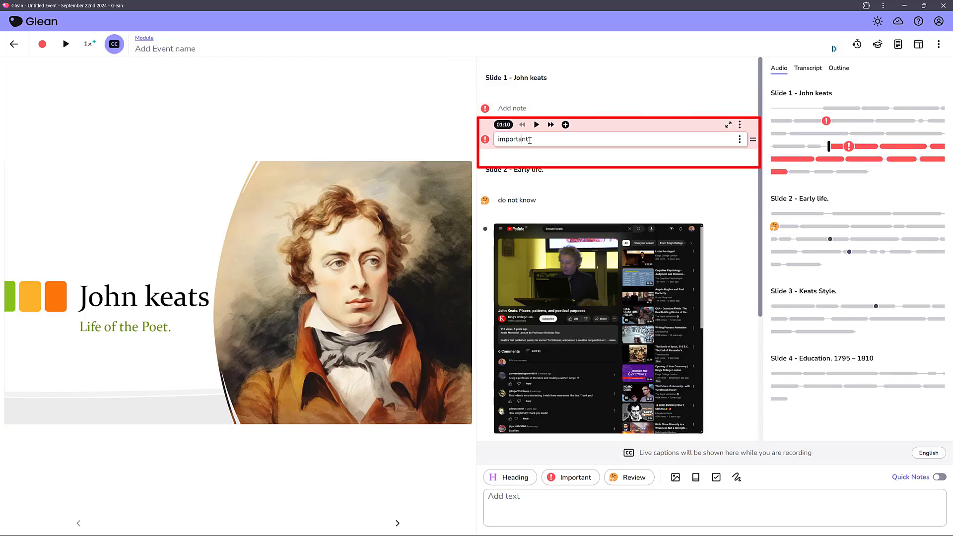
left_click_drag(528, 140, 499, 138)
type("20 secs ago")
key("Return")
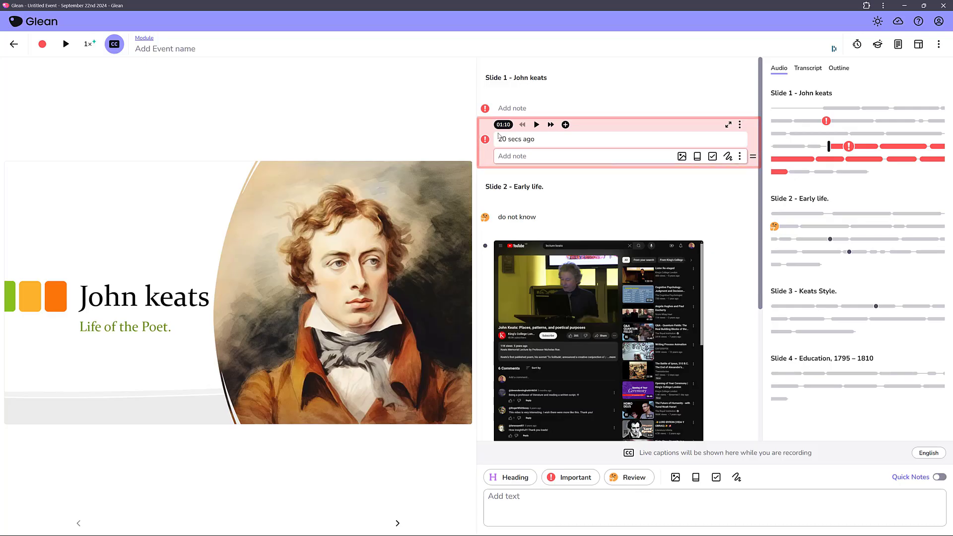
- Play a short stretch of audio from the "20 secs ago" note, pause it, and append "etc" to the note
left_click(541, 140)
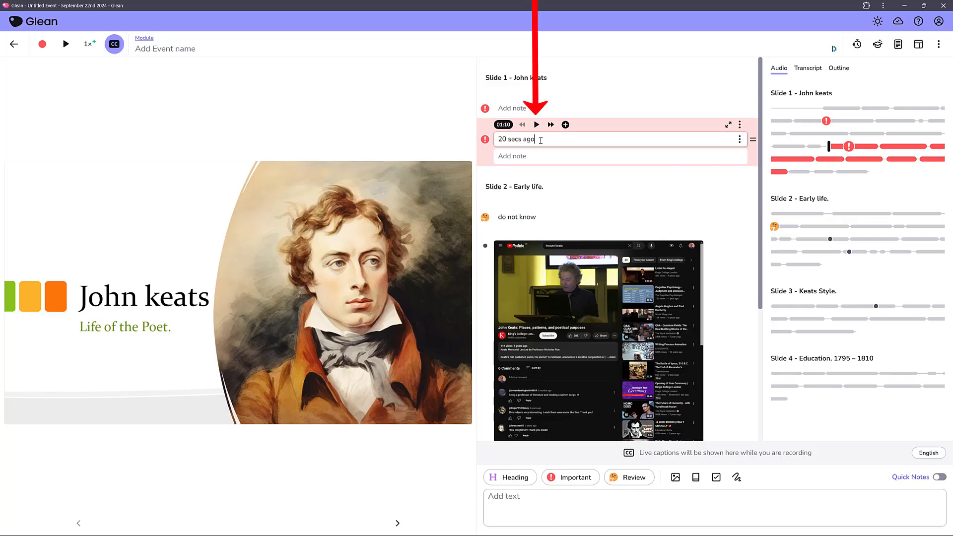
left_click(537, 125)
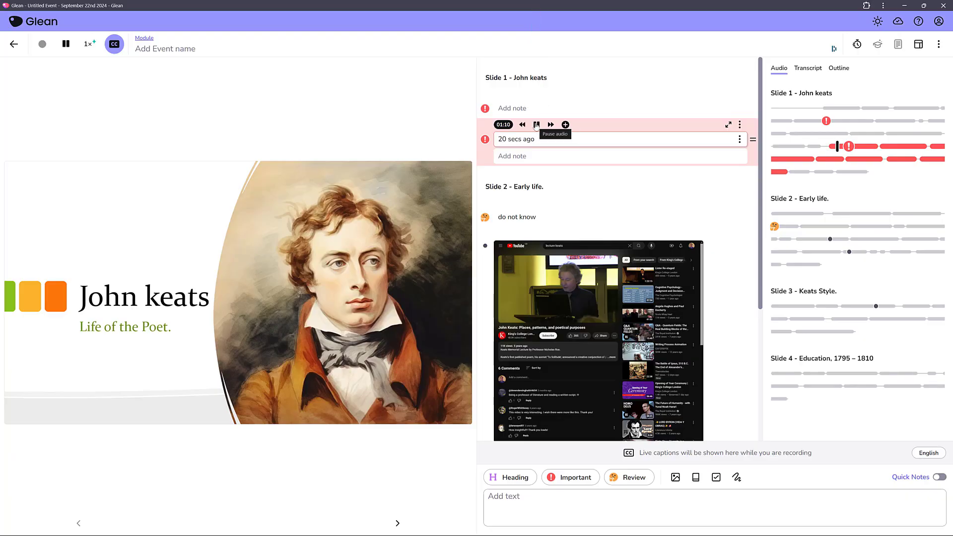
left_click(537, 126)
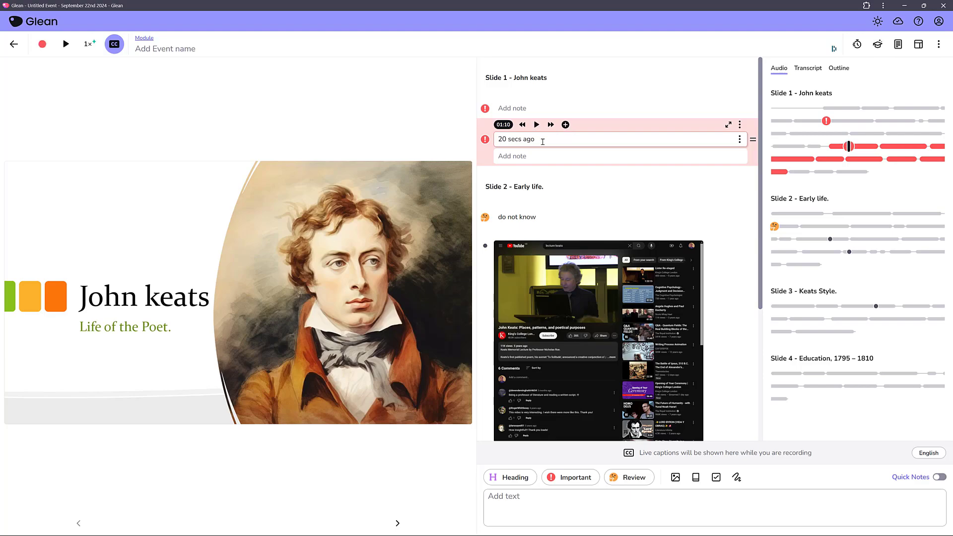
type("etc")
- Look at the available options for the "20 secs ago etc" note and for its group without applying any
left_click(739, 140)
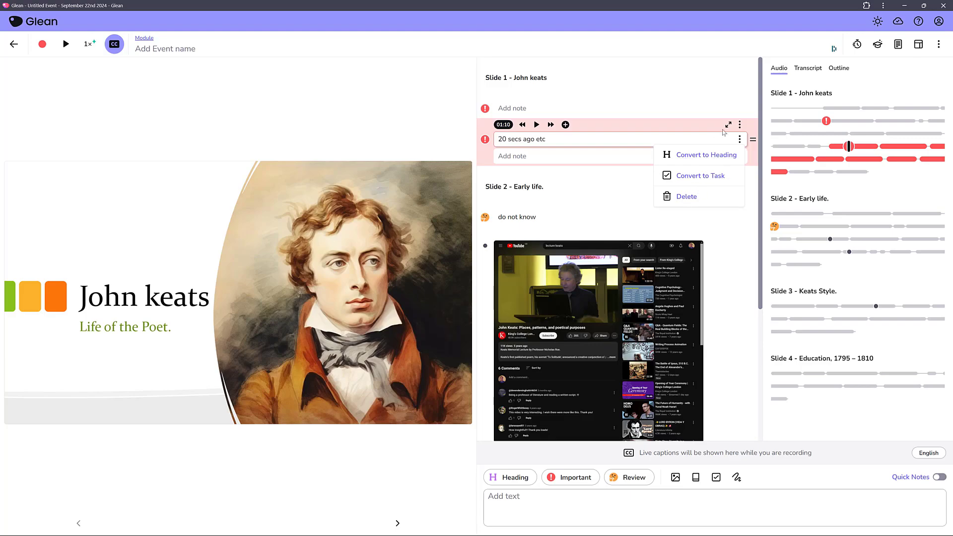
left_click(740, 125)
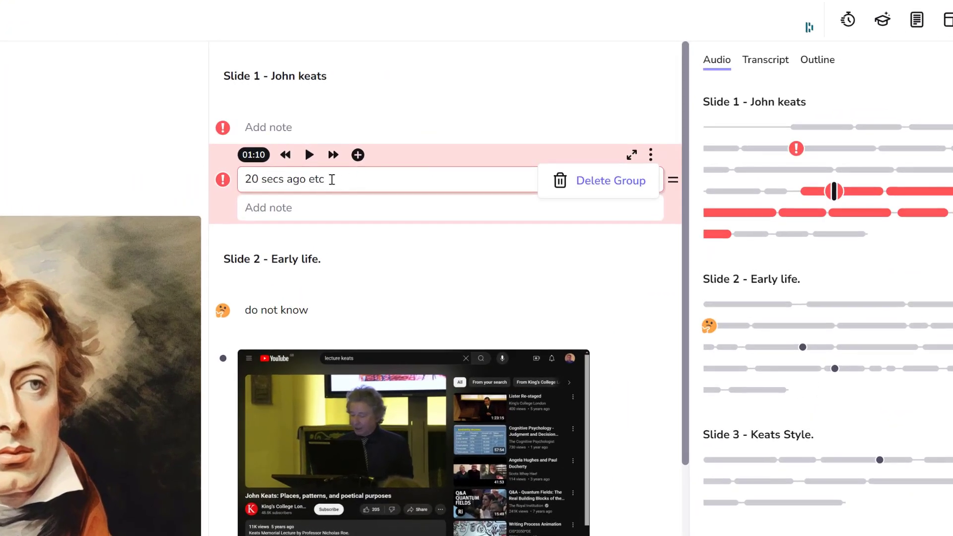
left_click(550, 139)
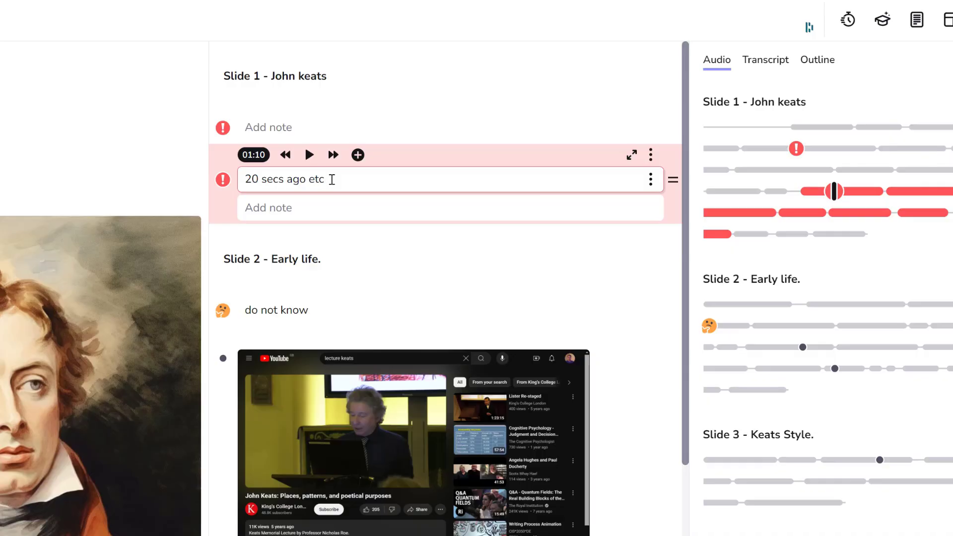
- Add another empty note line to the "20 secs ago etc" group and select slide 2's "do not know" note
left_click(358, 155)
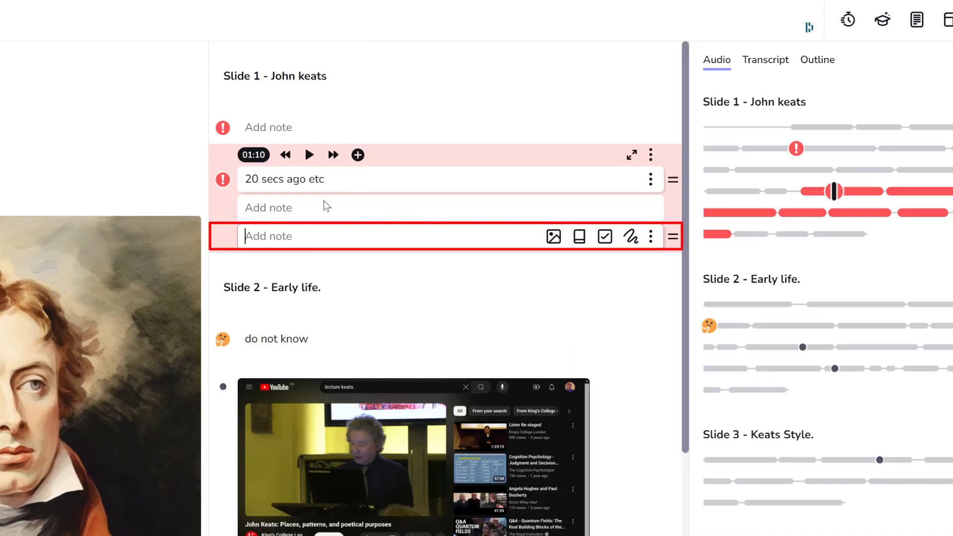
left_click(274, 240)
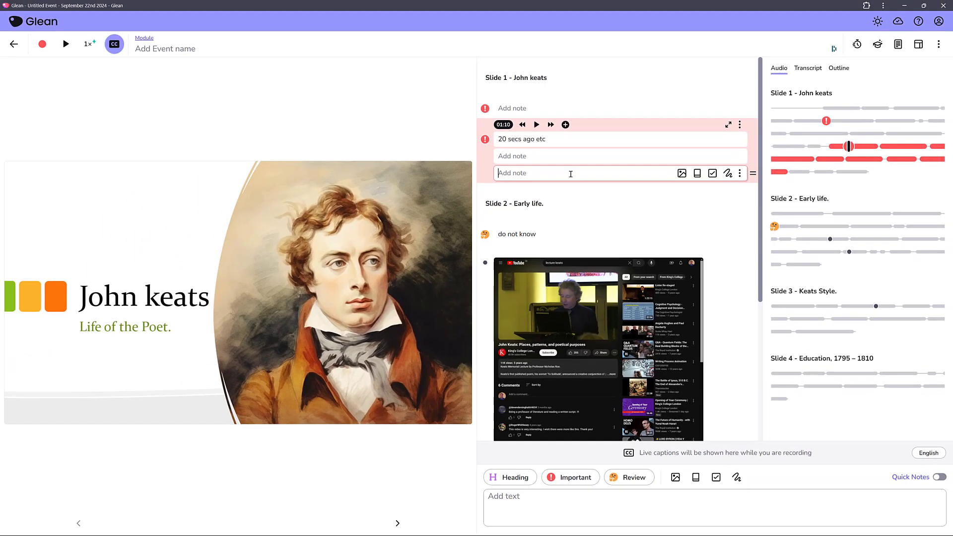
mouse_move(541, 218)
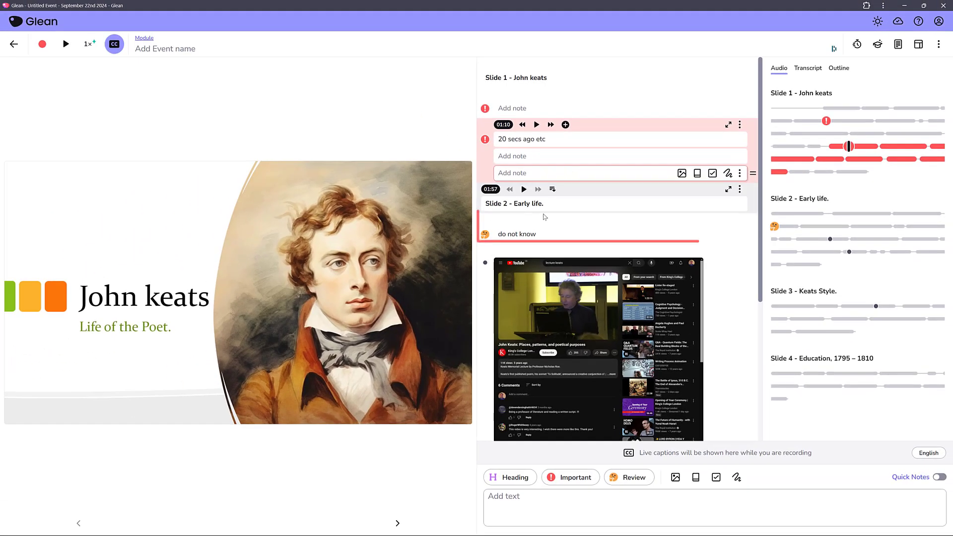
left_click(535, 235)
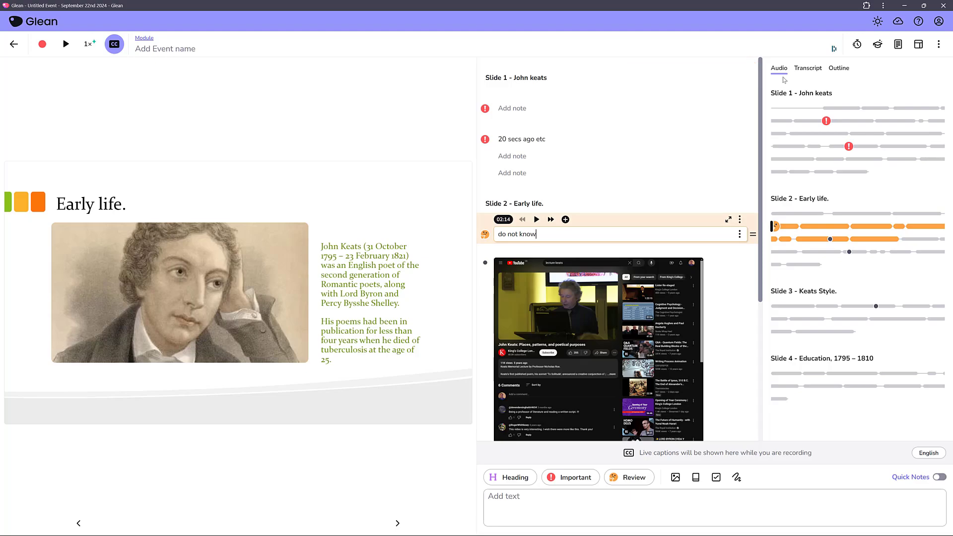
- Transcribe the recorded audio in English and generate an outline of the transcript
left_click(807, 70)
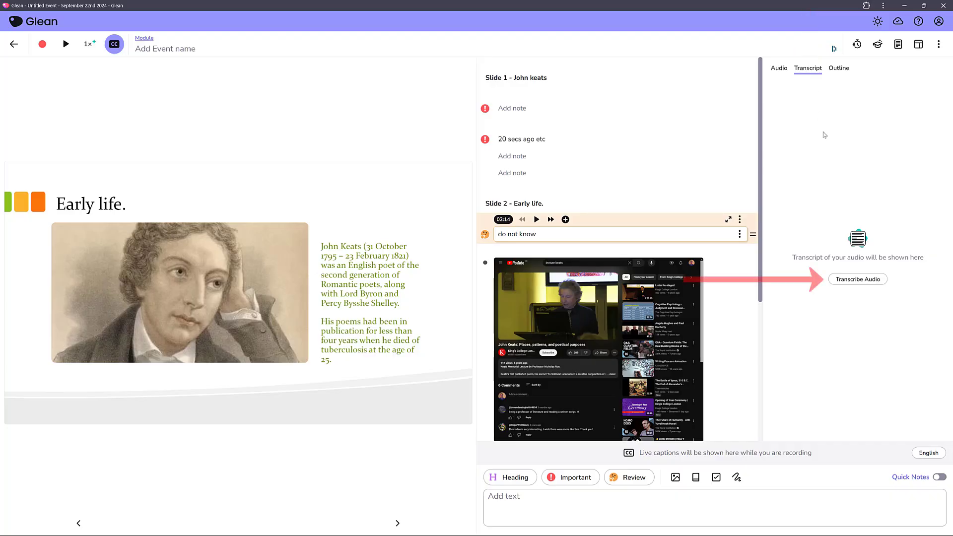
left_click(855, 281)
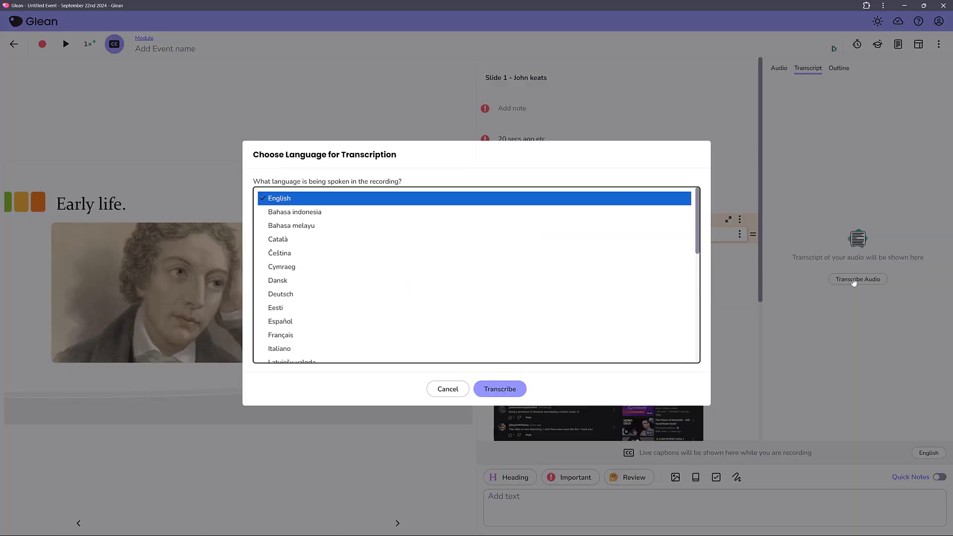
left_click(502, 392)
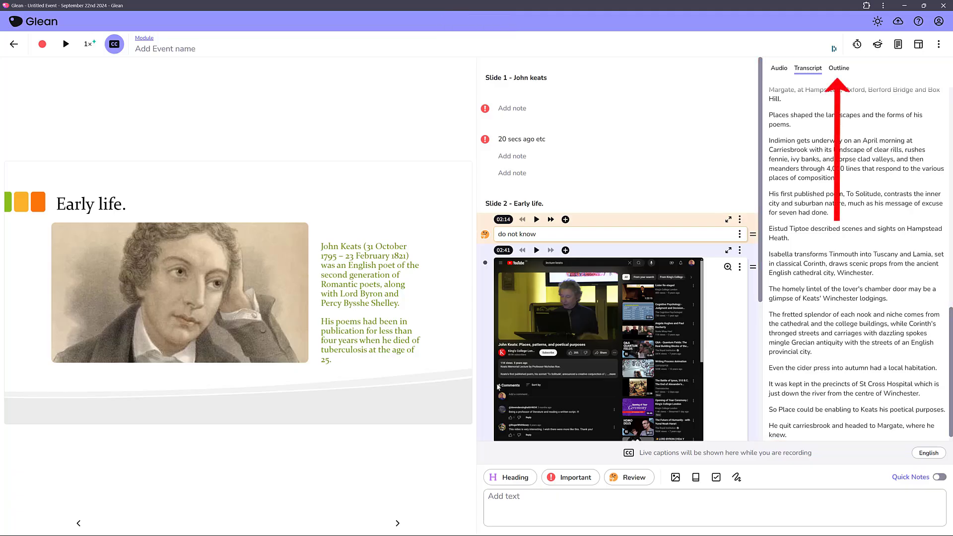
left_click(841, 69)
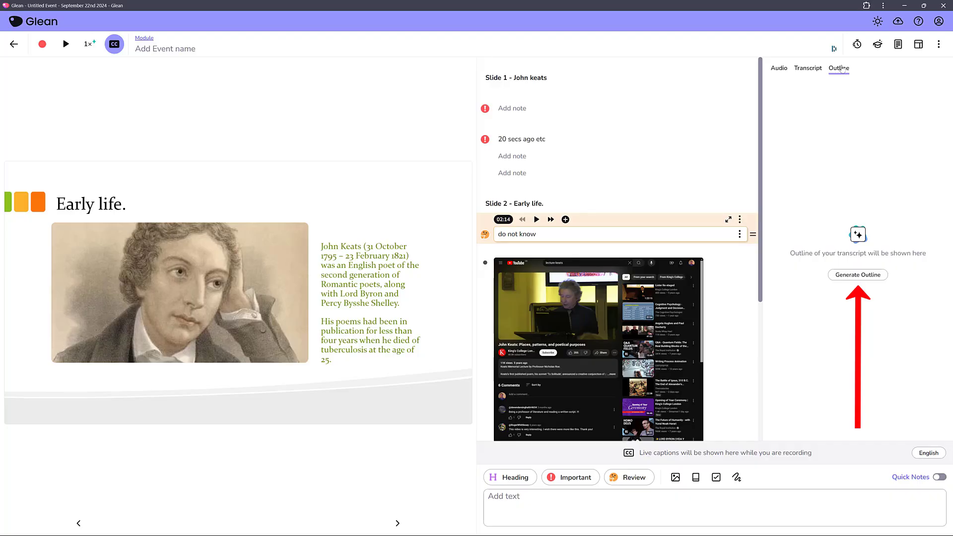
left_click(859, 275)
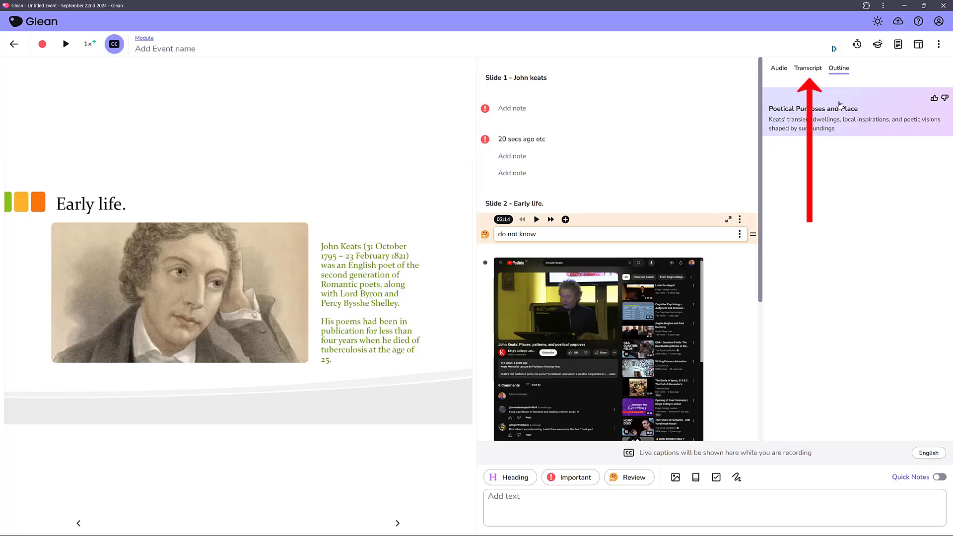
- Post the transcript paragraph beginning "John Keats once postponed a meeting with the painter" to the notes
left_click(815, 72)
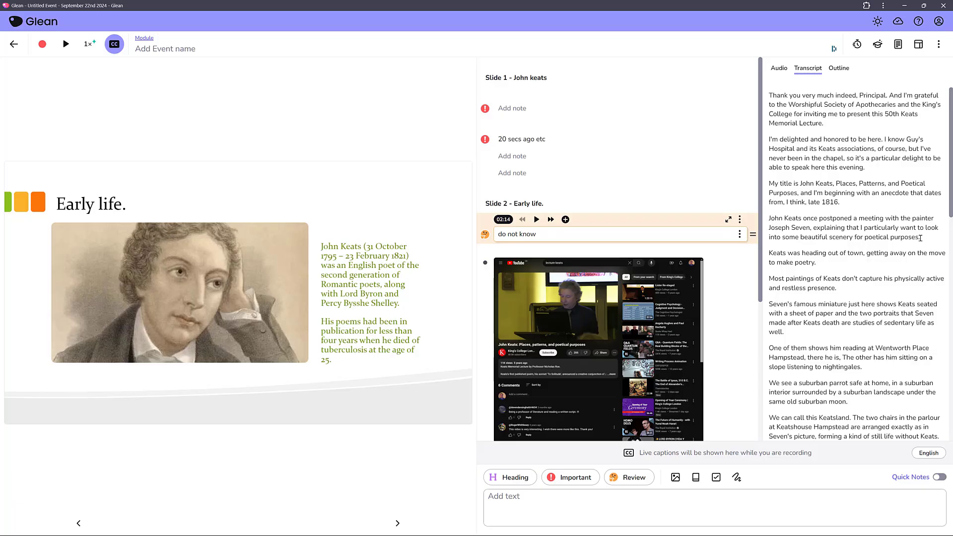
left_click_drag(922, 238, 771, 219)
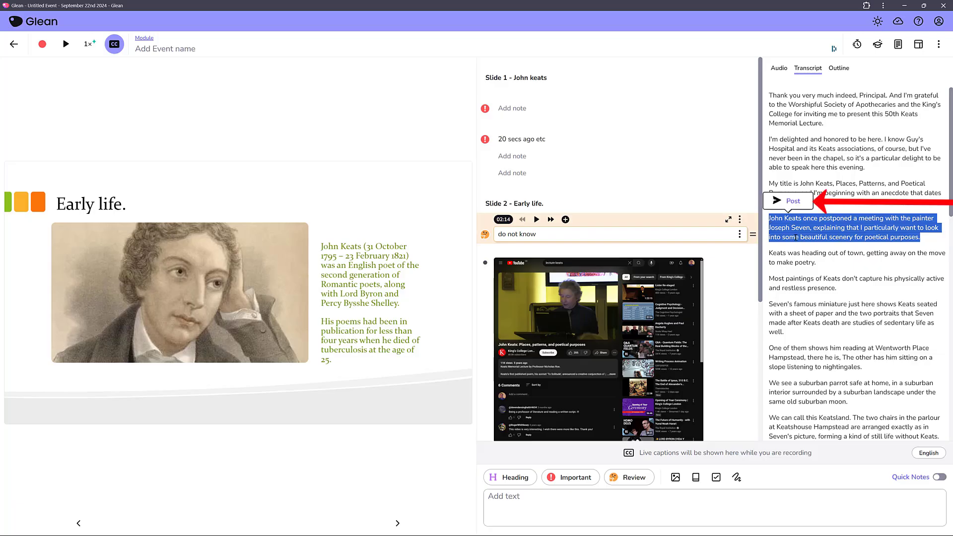
left_click(791, 201)
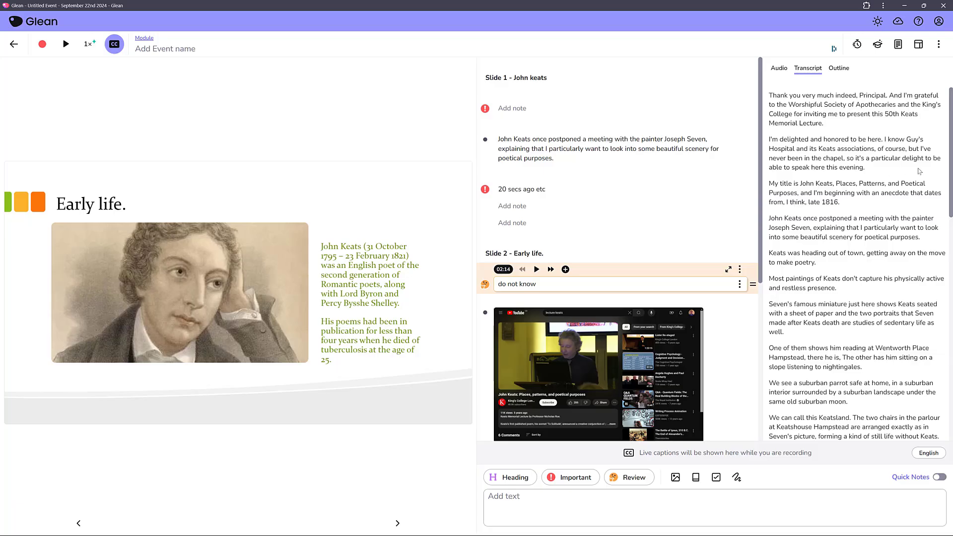
- Post the transcript paragraph beginning "Like burns and like Claire and Wordsworth" to the notes
scroll(948, 157, "down", 3)
scroll(807, 270, "down", 2)
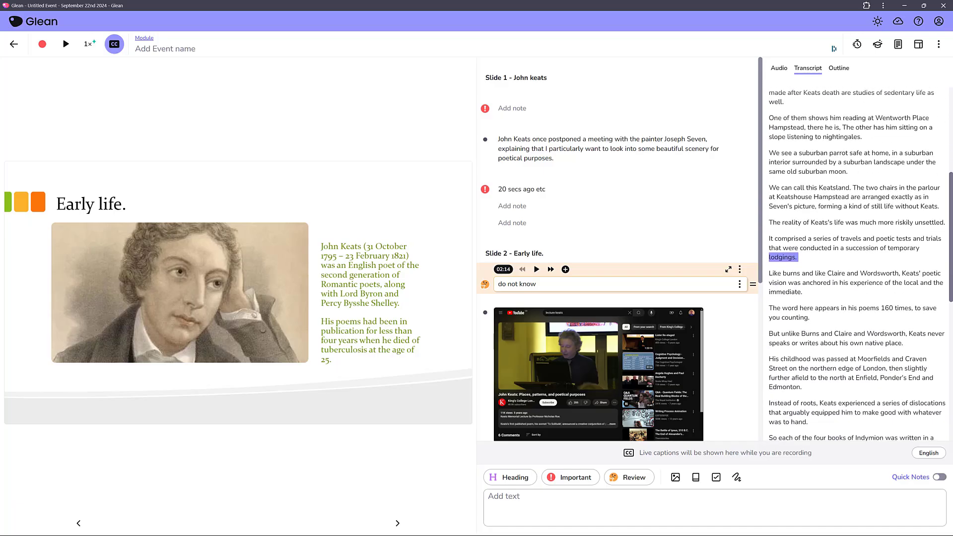
left_click_drag(770, 273, 825, 298)
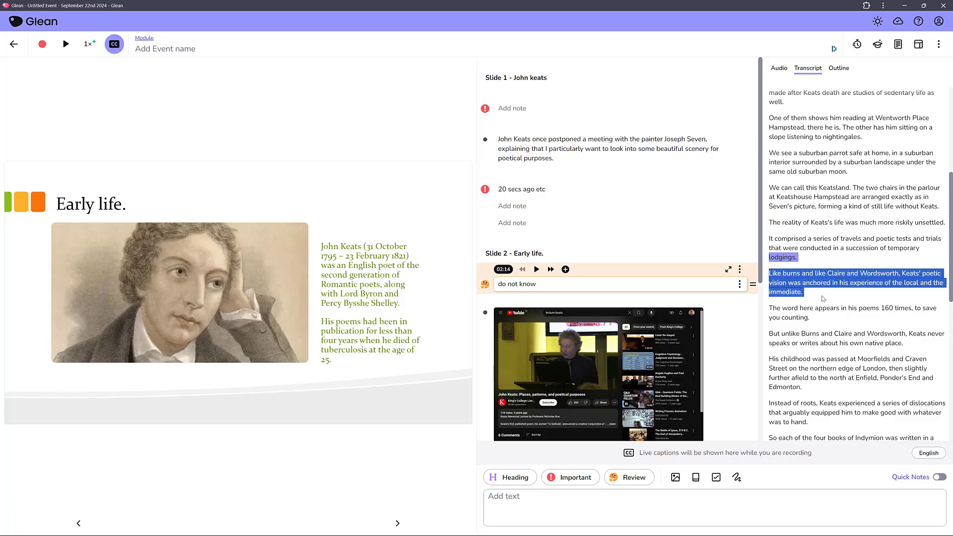
left_click(793, 274)
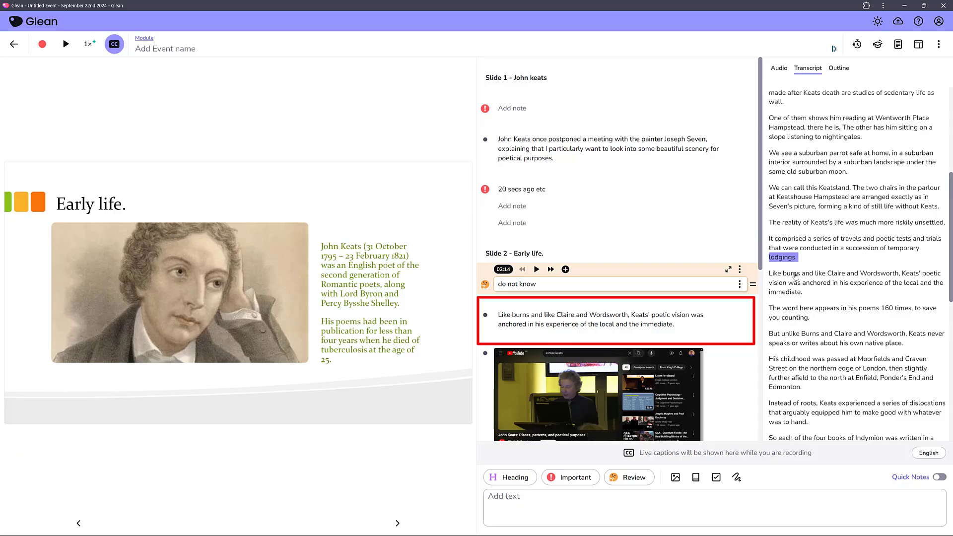
- Post the transcript passage from "The fretted splendor of each nook" through "So Place could be enabling to Keats his poetical purpose" to the notes
scroll(870, 328, "down", 10)
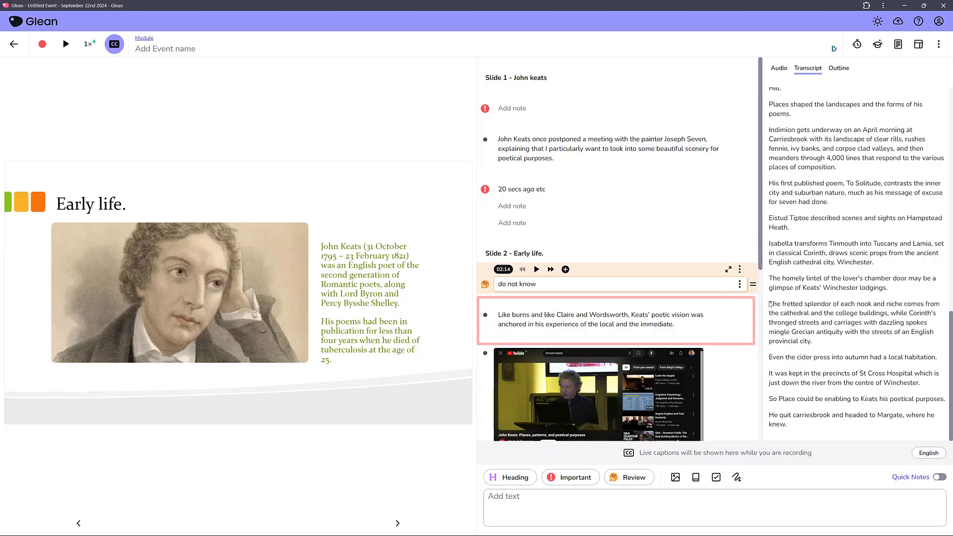
left_click_drag(771, 305, 941, 392)
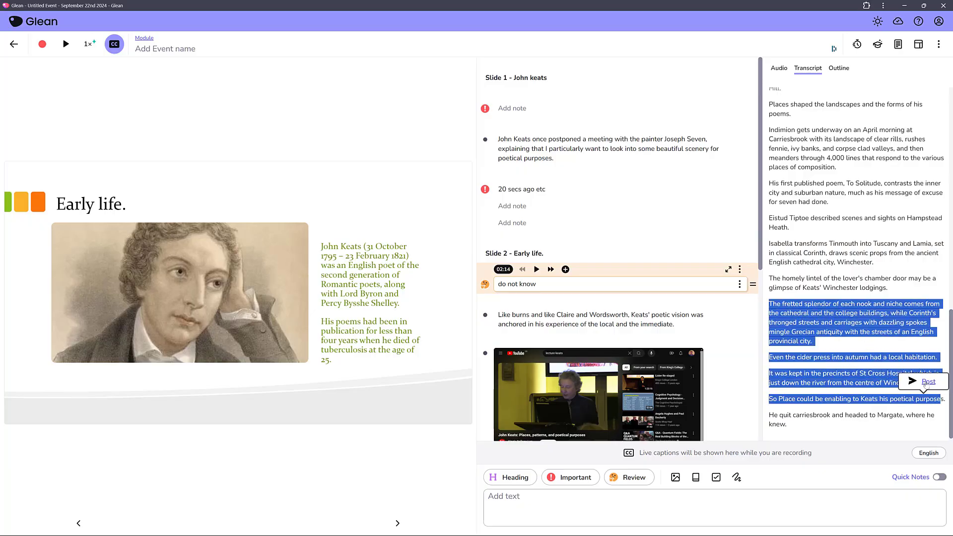
left_click(927, 385)
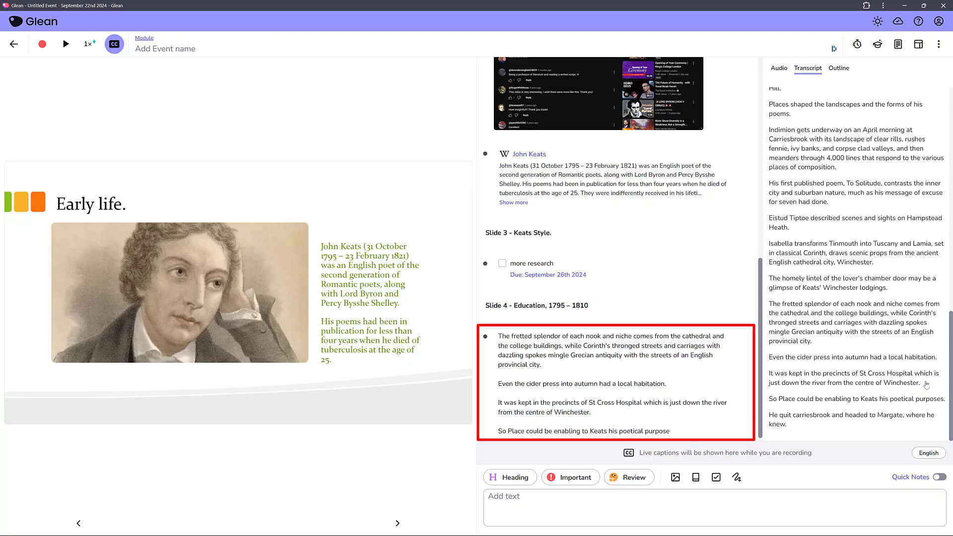
- Start the Quiz Me quiz, answer question 1 with "Places shaped the landscapes and the forms of his poems.", and return to the event
left_click(879, 48)
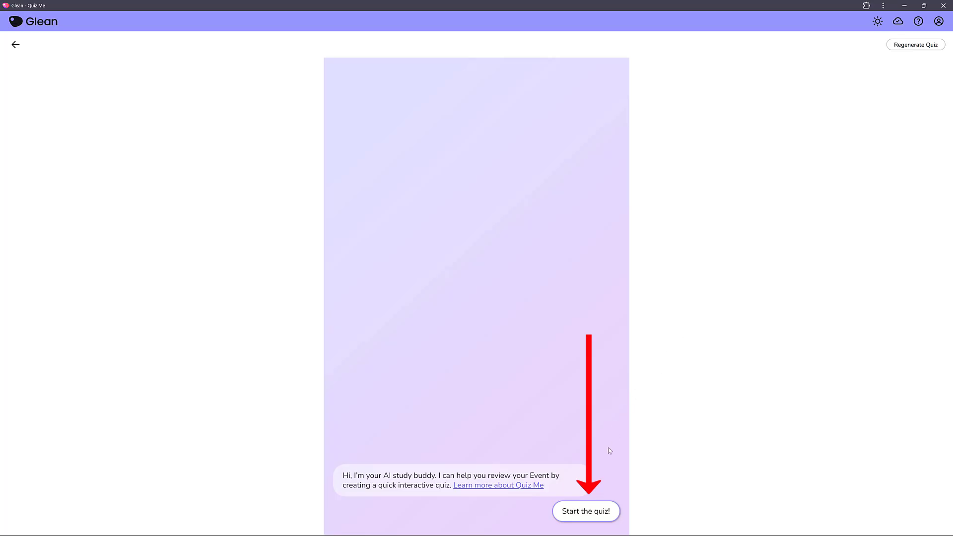
left_click(592, 512)
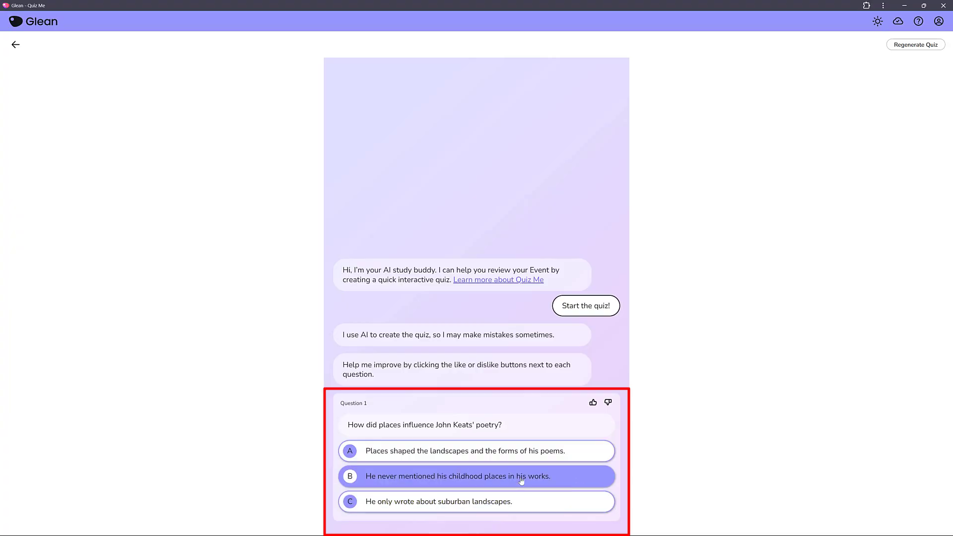
left_click(491, 452)
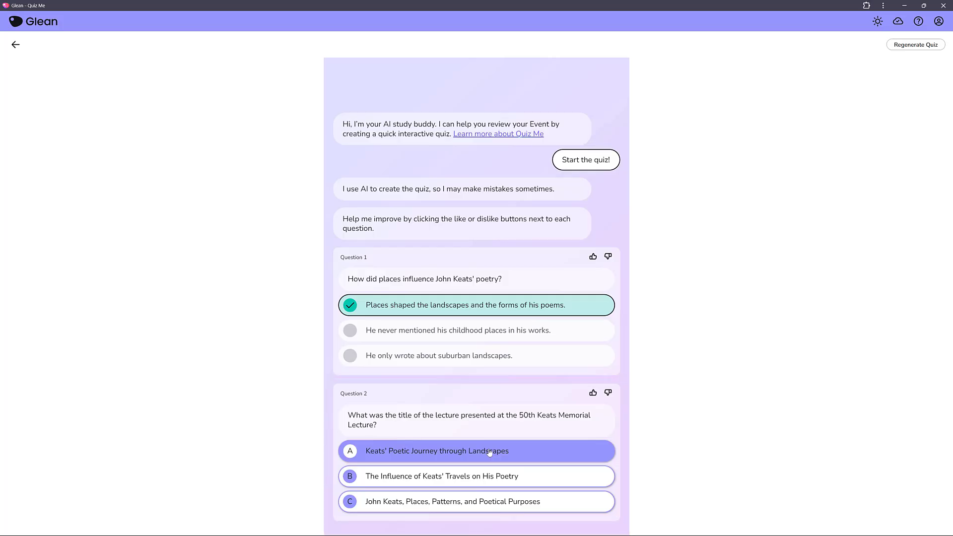
left_click(16, 45)
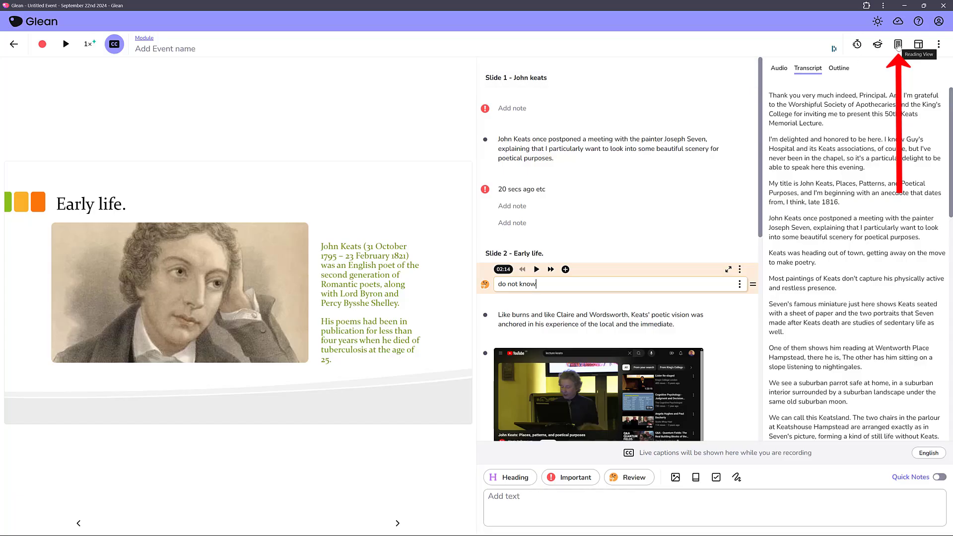
- Review the event in Reading View, copy all its content, and paste it into a blank Word document
left_click(899, 45)
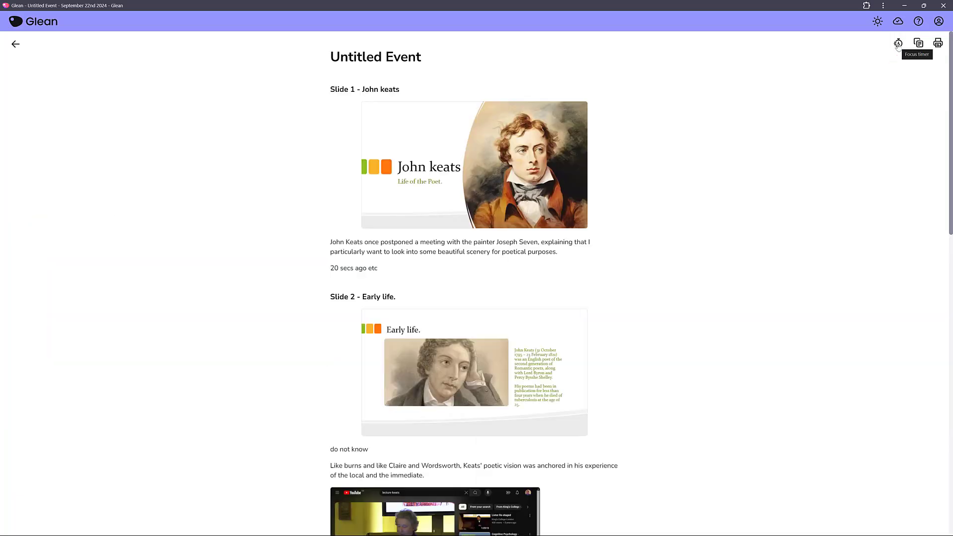
scroll(566, 316, "down", 9)
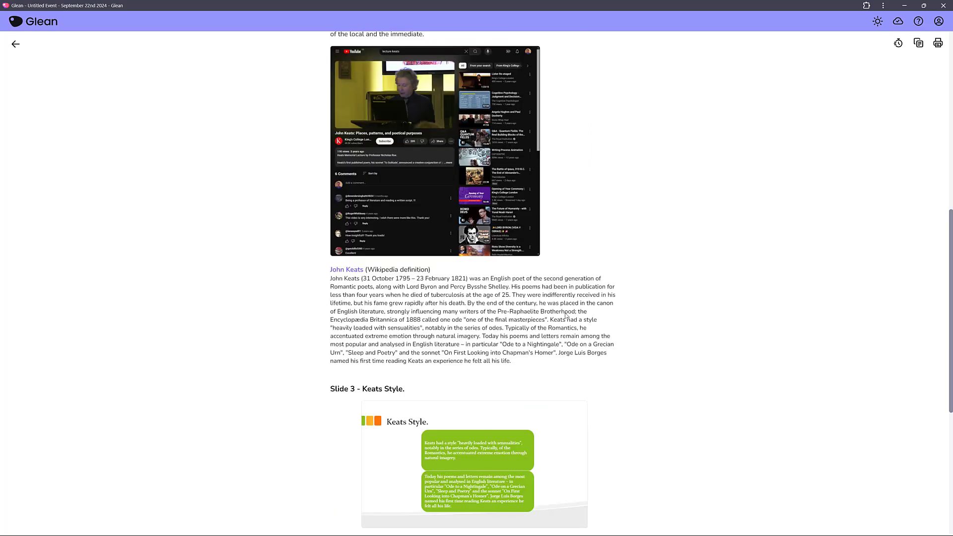
scroll(566, 316, "down", 5)
scroll(566, 316, "up", 14)
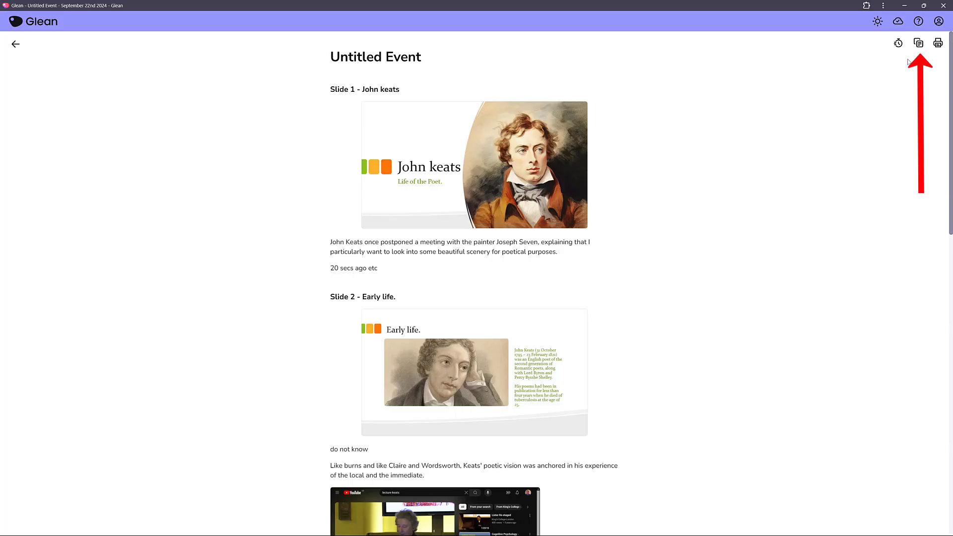
left_click(919, 44)
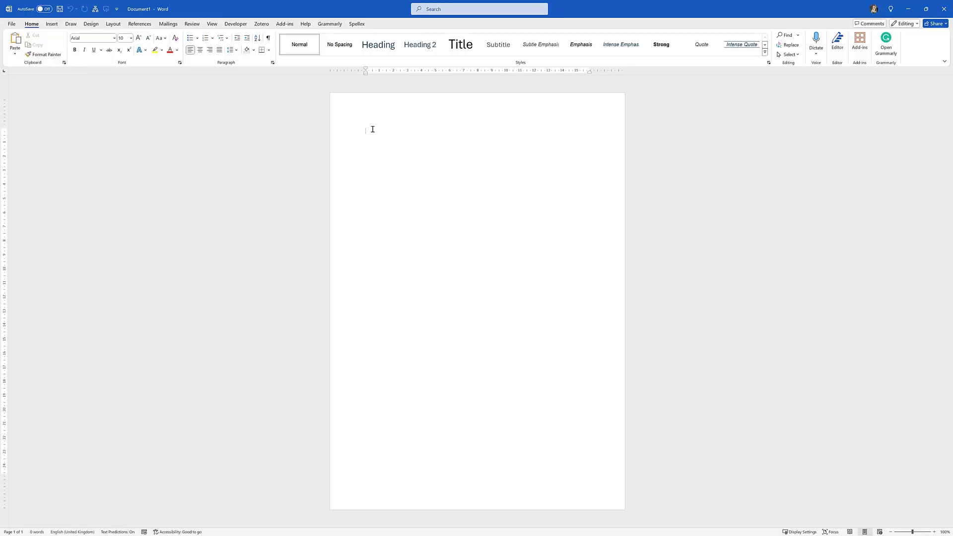
key("ctrl+v")
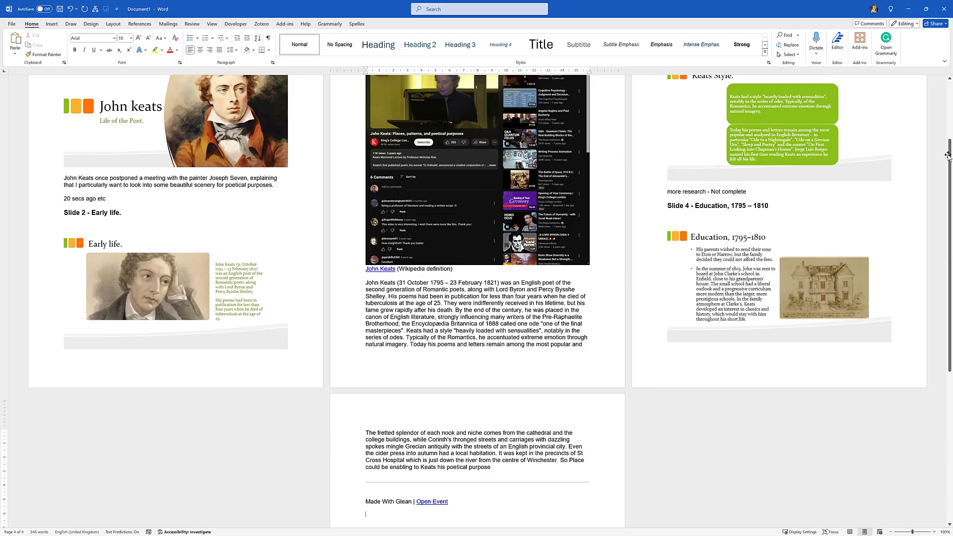
scroll(949, 158, "up", 5)
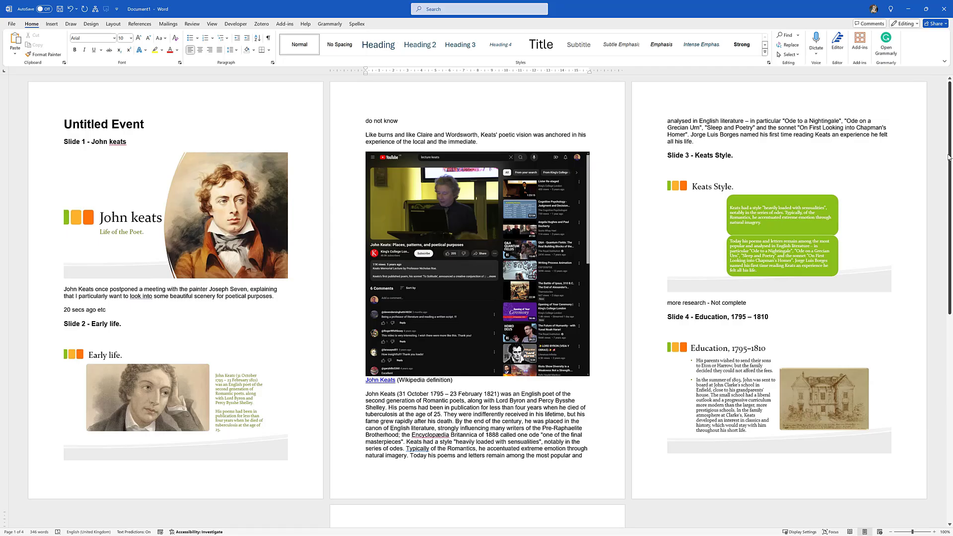